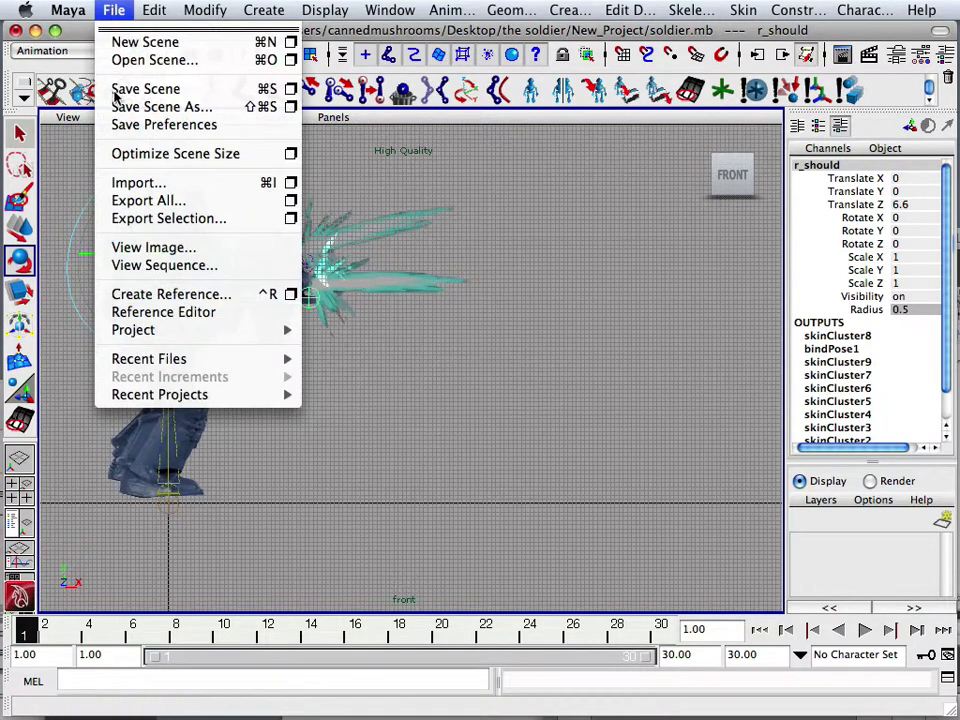
Start an Export All and browse through mac-hd > Users > Shared into the Unity folder
click(130, 203)
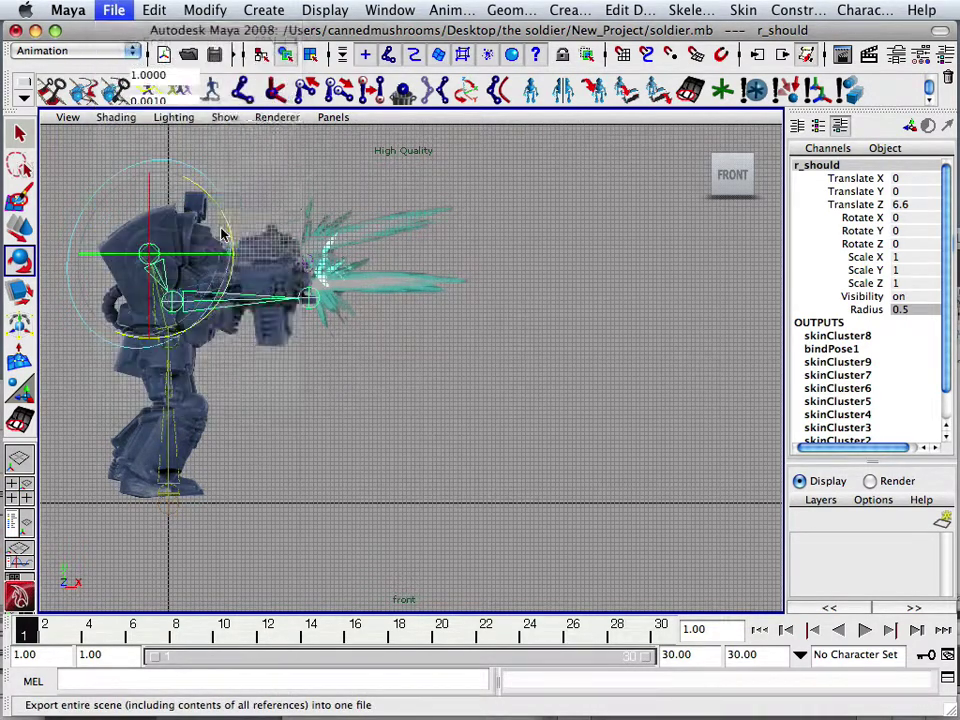
scroll(410, 282, down, 3)
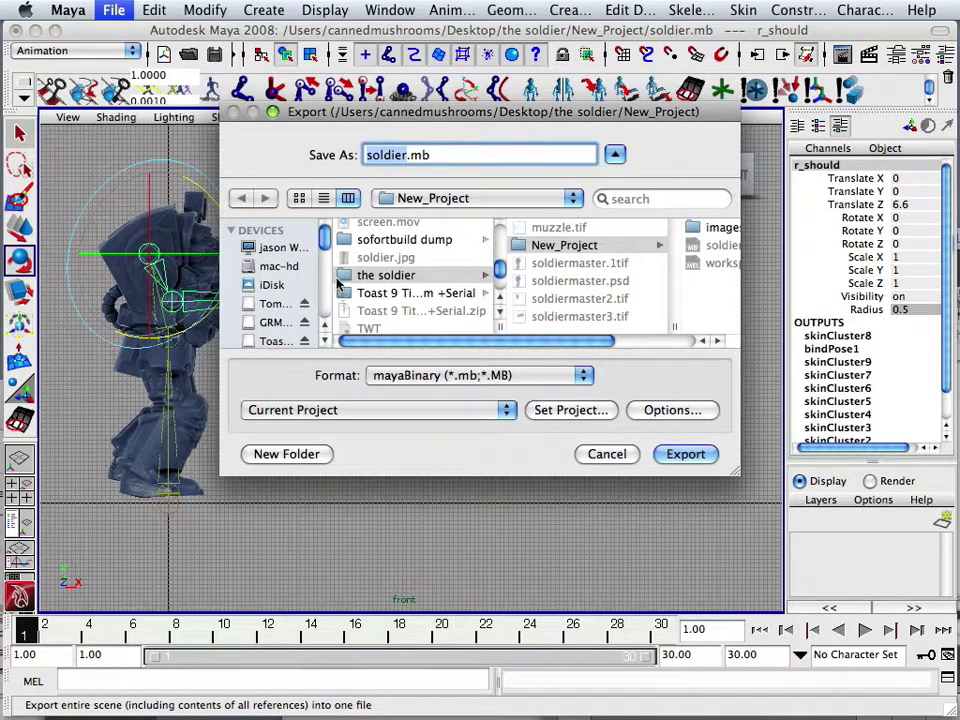
click(283, 248)
scroll(435, 280, down, 2)
click(380, 255)
click(561, 285)
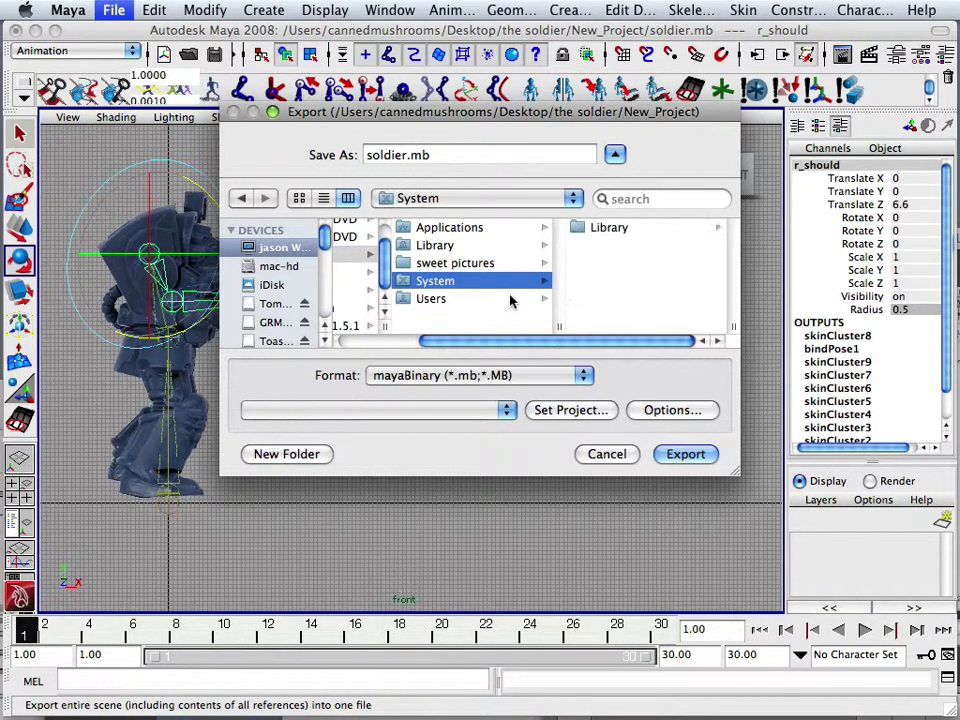
click(506, 300)
click(622, 246)
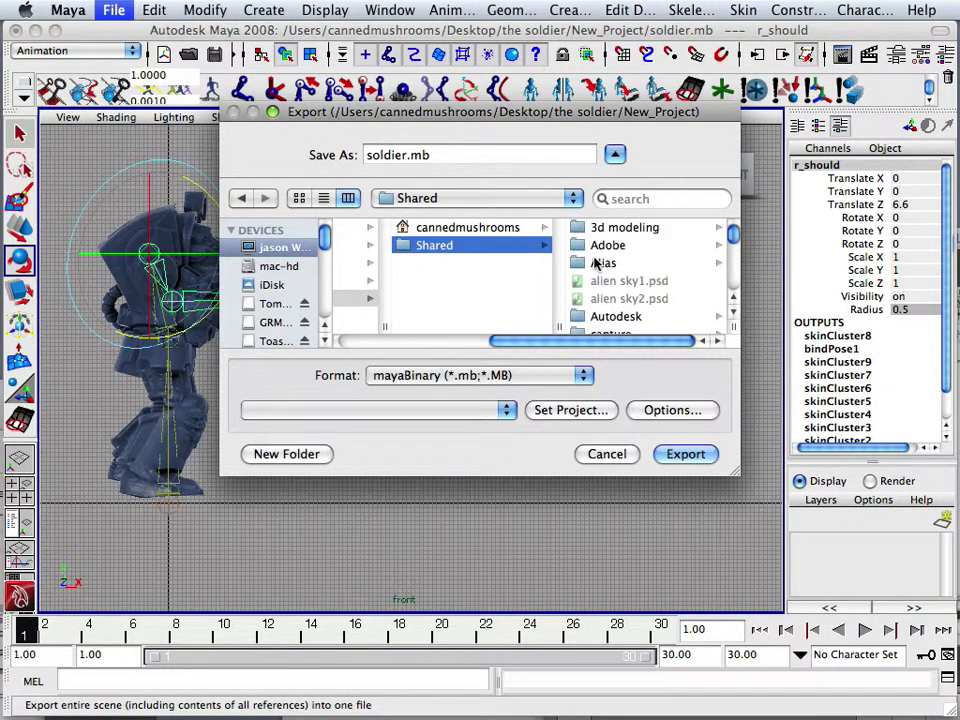
scroll(658, 268, down, 4)
scroll(655, 270, down, 3)
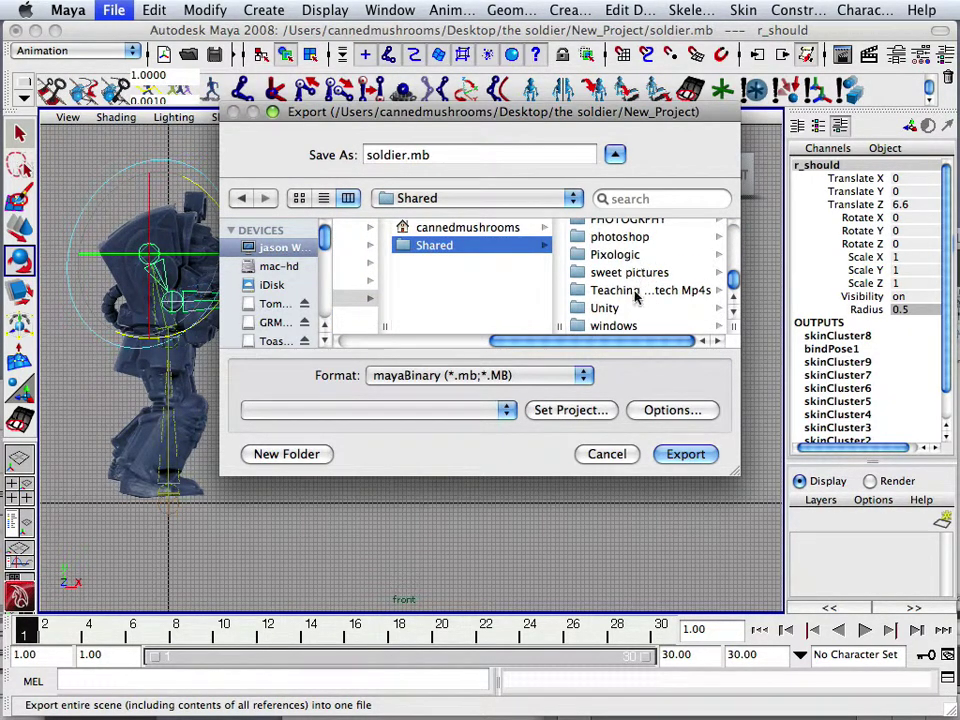
click(622, 307)
Go into Rotate Tool > Assets > Standard Assets > Objects as the export destination
scroll(620, 304, down, 15)
scroll(637, 312, down, 20)
scroll(680, 290, down, 20)
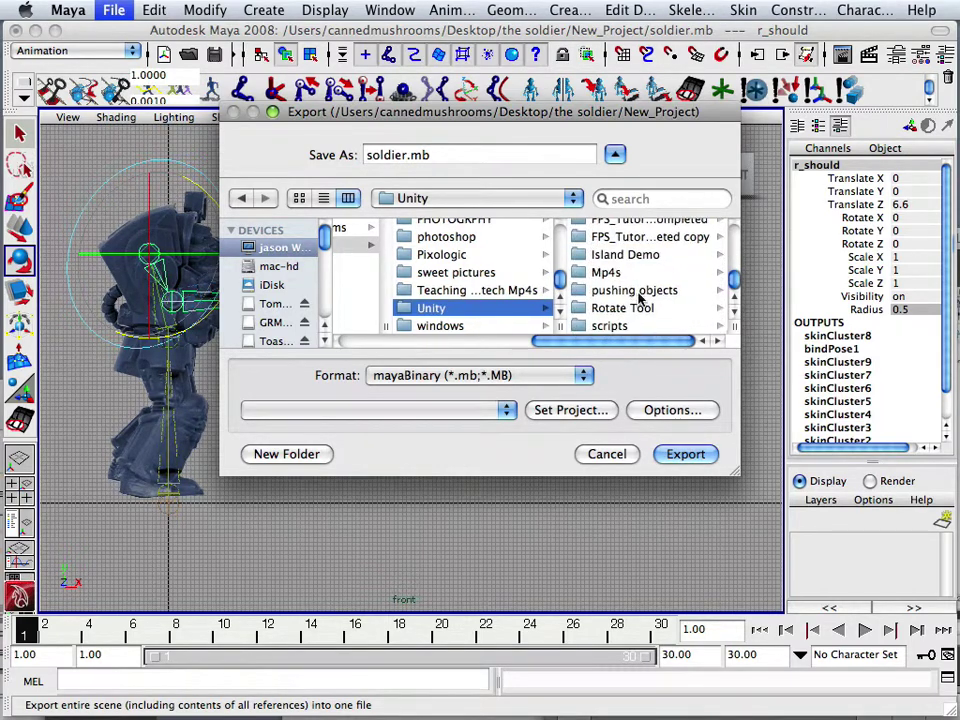
click(617, 310)
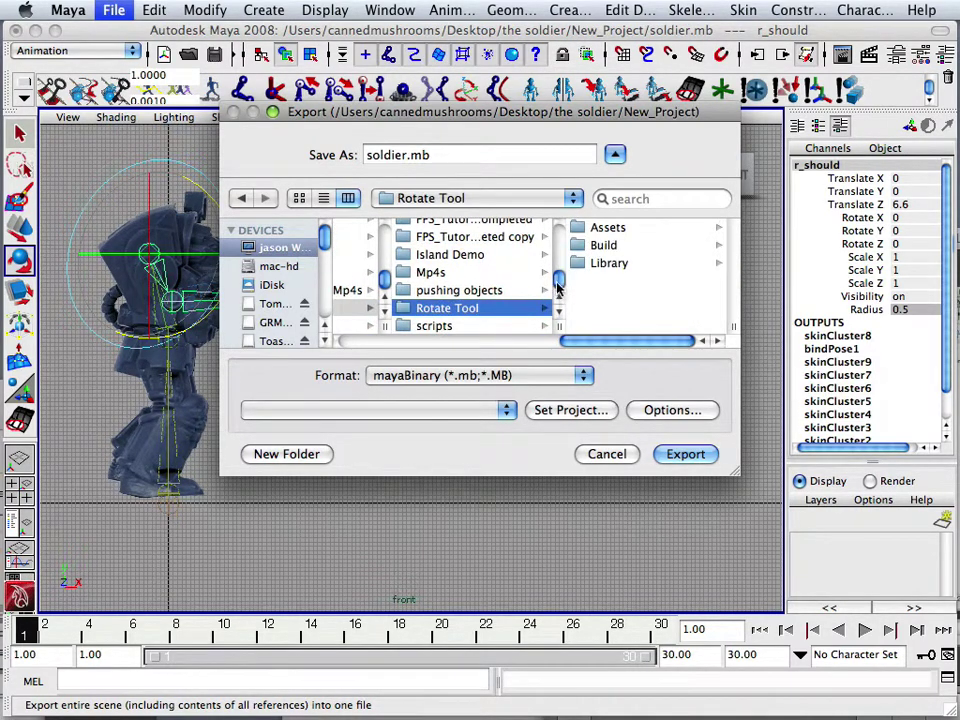
click(605, 228)
scroll(645, 278, down, 5)
click(606, 289)
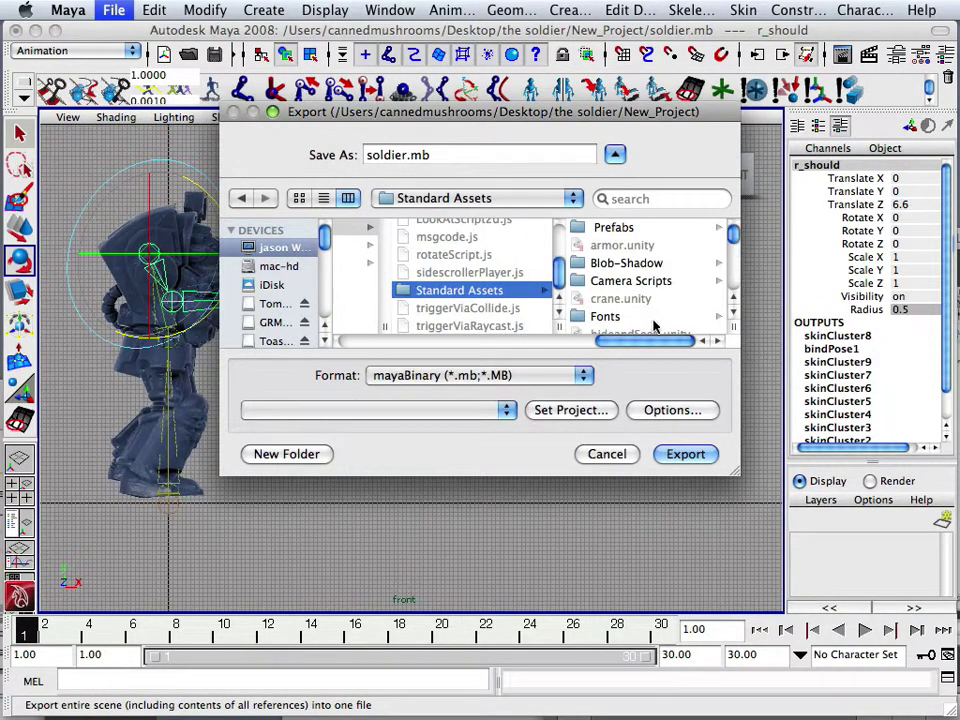
scroll(640, 305, down, 3)
scroll(650, 315, down, 6)
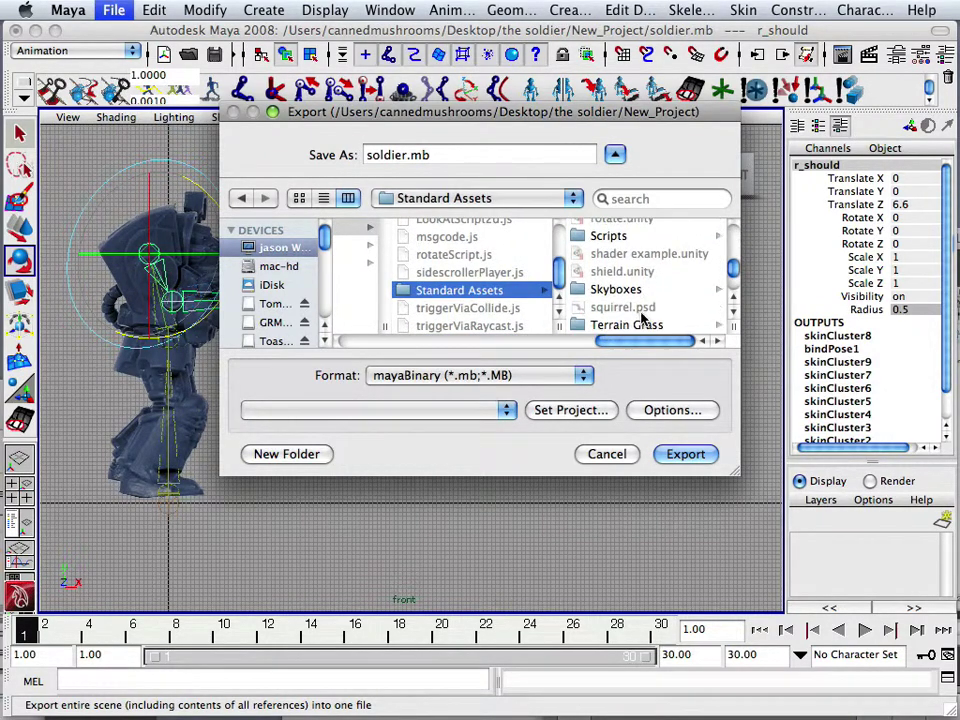
scroll(634, 317, up, 8)
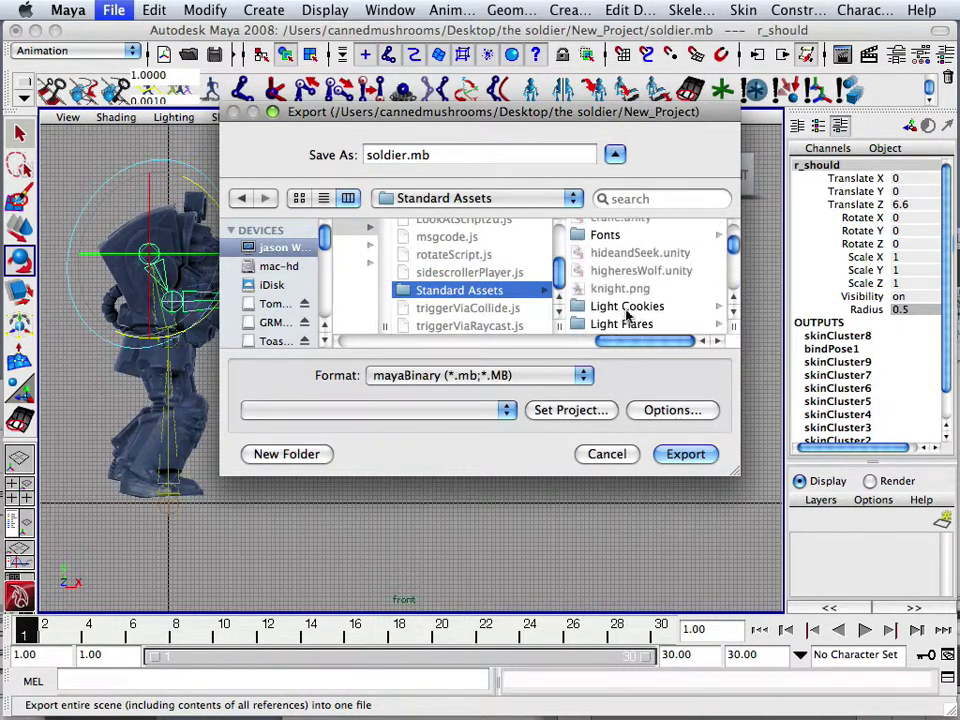
scroll(623, 316, up, 2)
scroll(623, 317, down, 9)
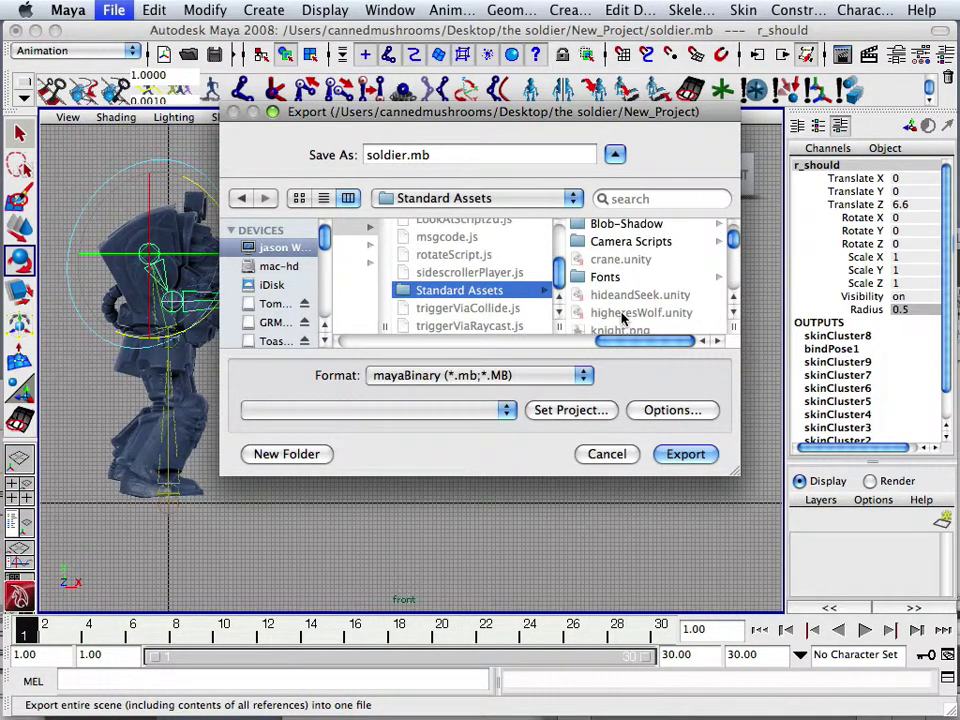
click(612, 263)
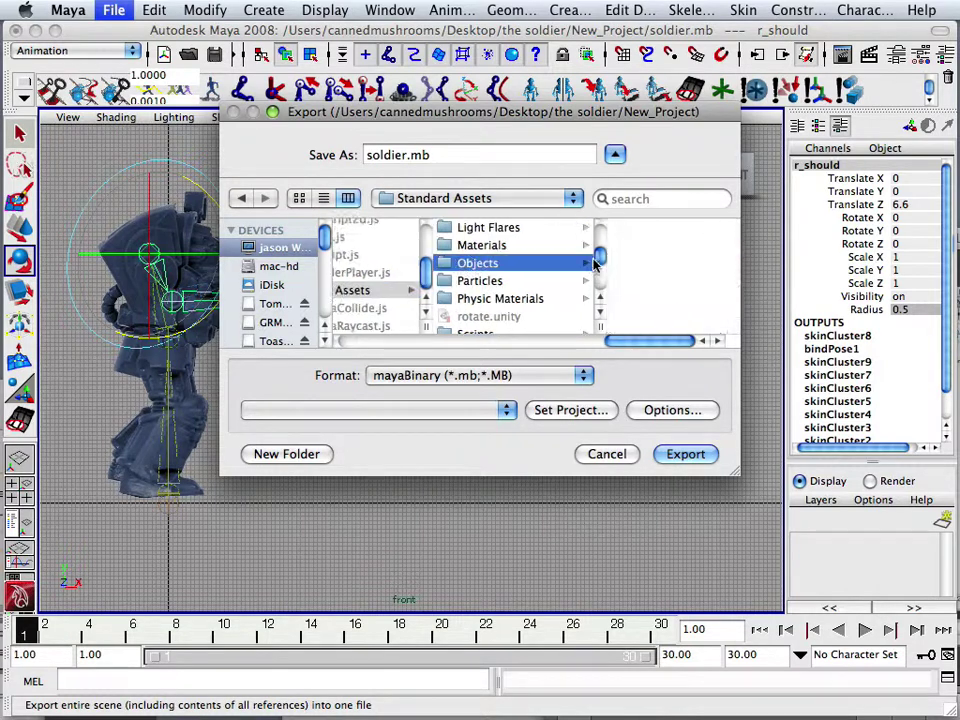
scroll(620, 272, down, 10)
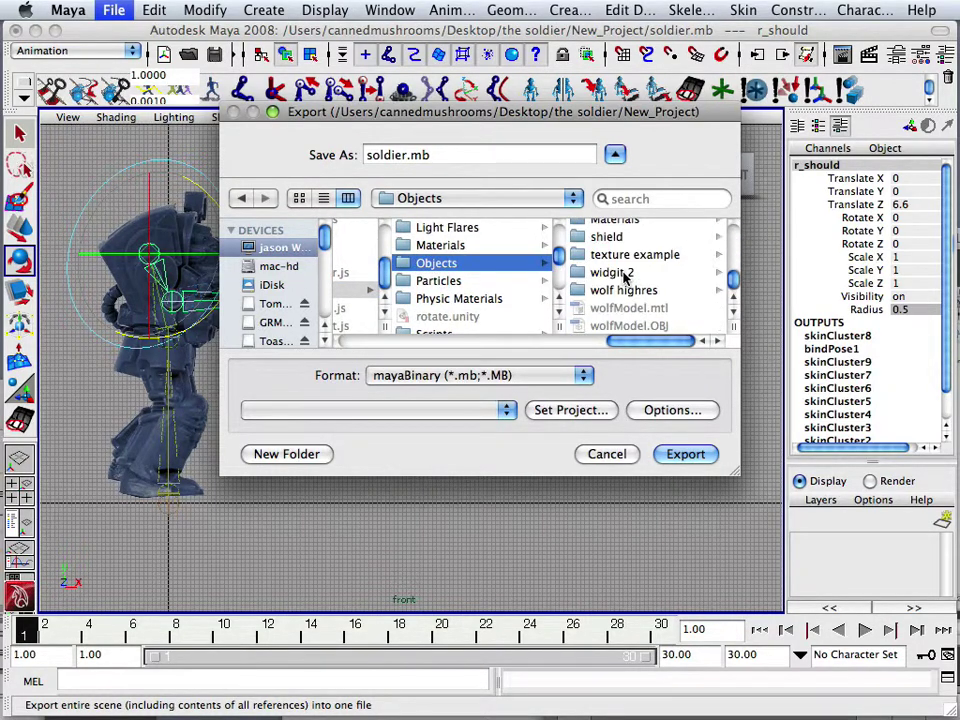
Create a new folder named soldier inside Objects
click(266, 455)
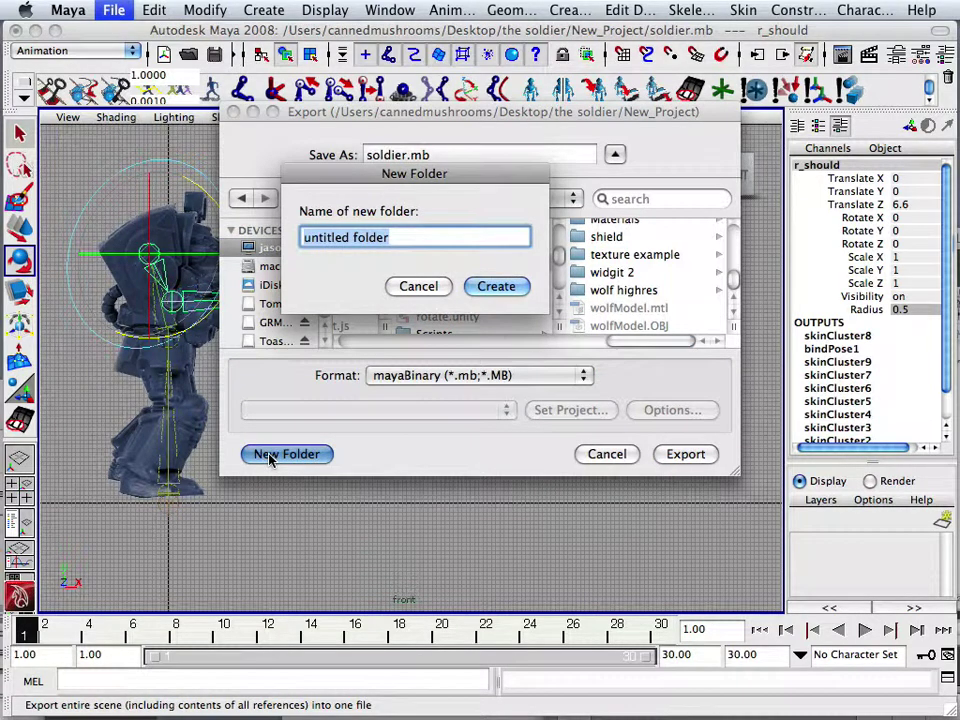
text(soldier)
click(490, 288)
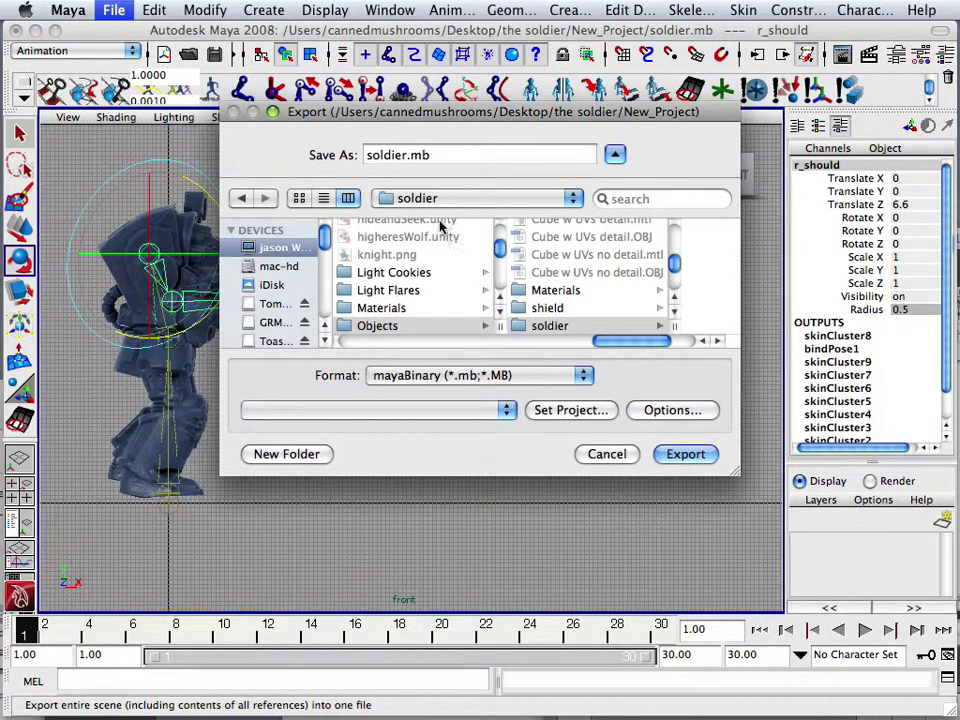
Set the export format to Fbx (*.fbx) and export soldier.fbx
click(405, 157)
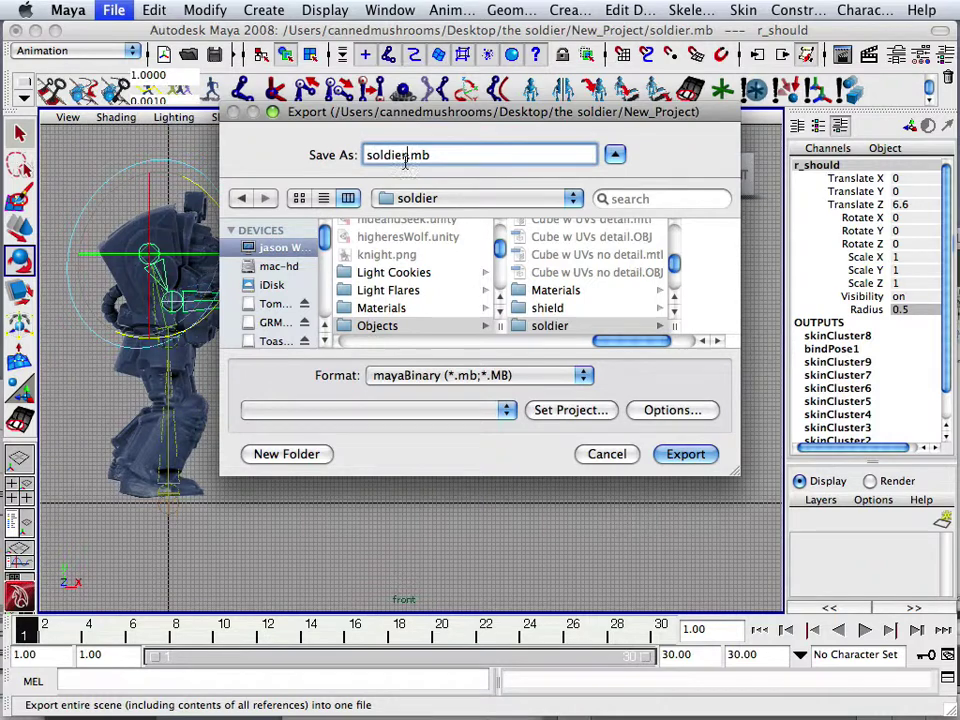
click(440, 375)
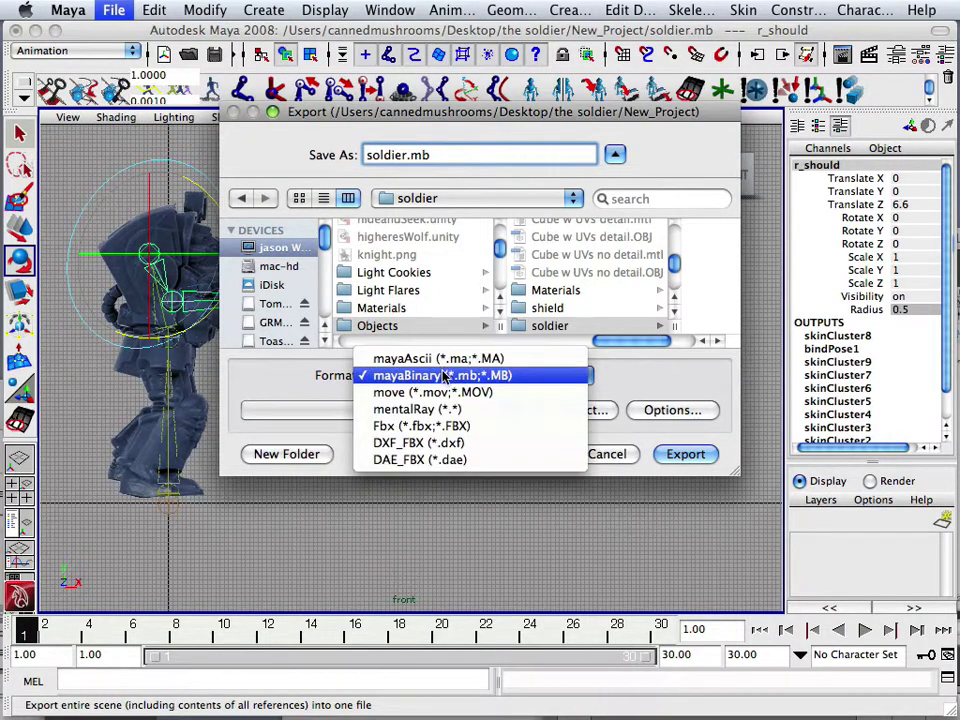
click(430, 426)
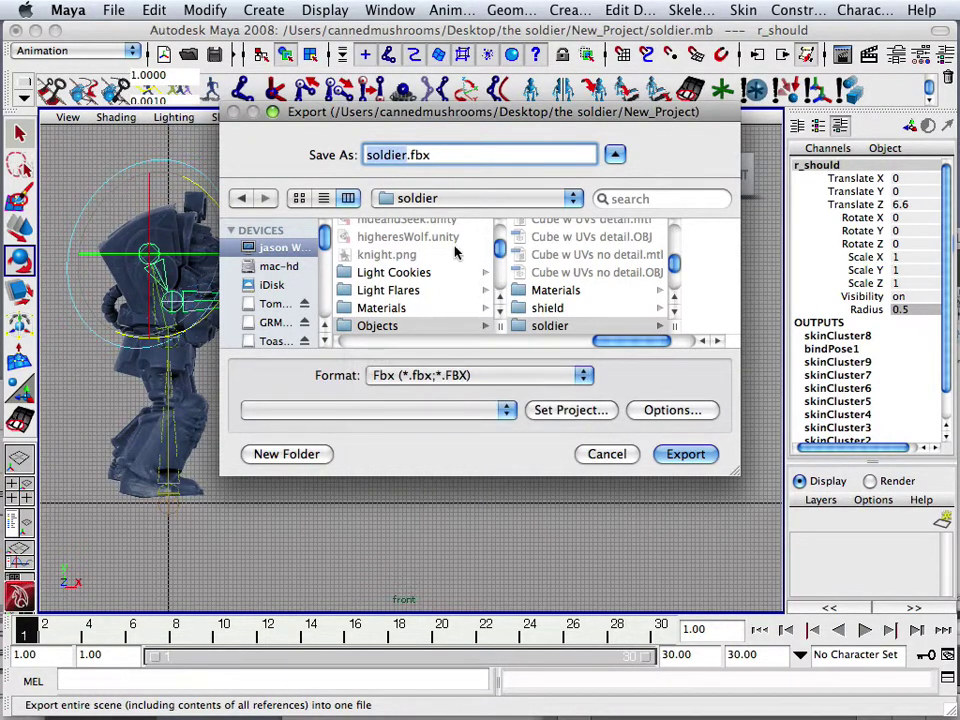
click(675, 456)
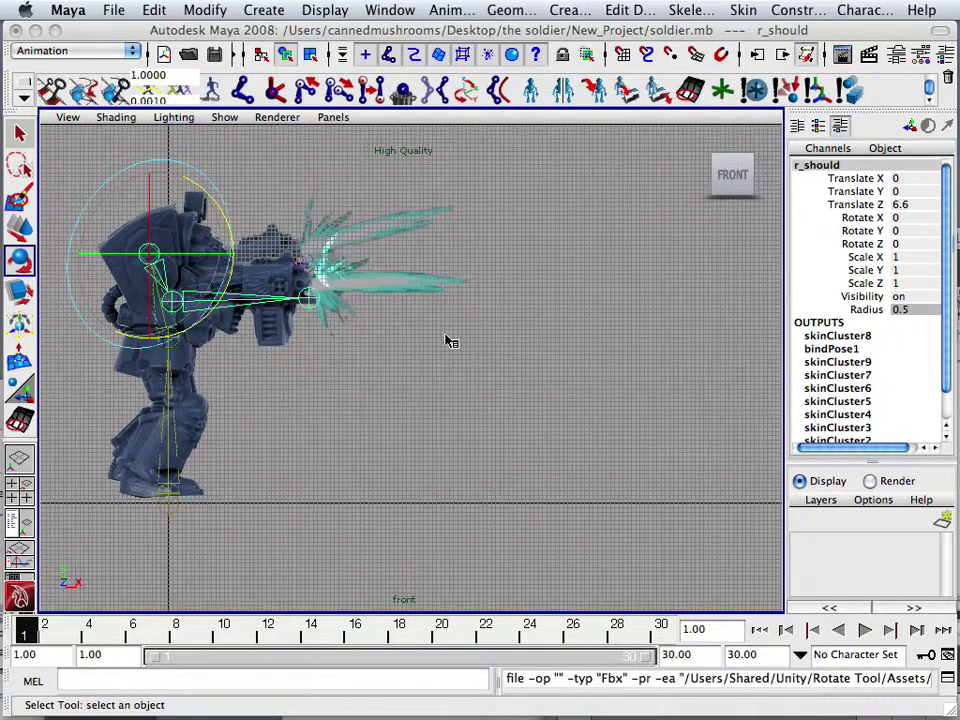
In the FBX Exporter options, convert the file units to Millimeters
drag(443, 278, 293, 89)
click(439, 420)
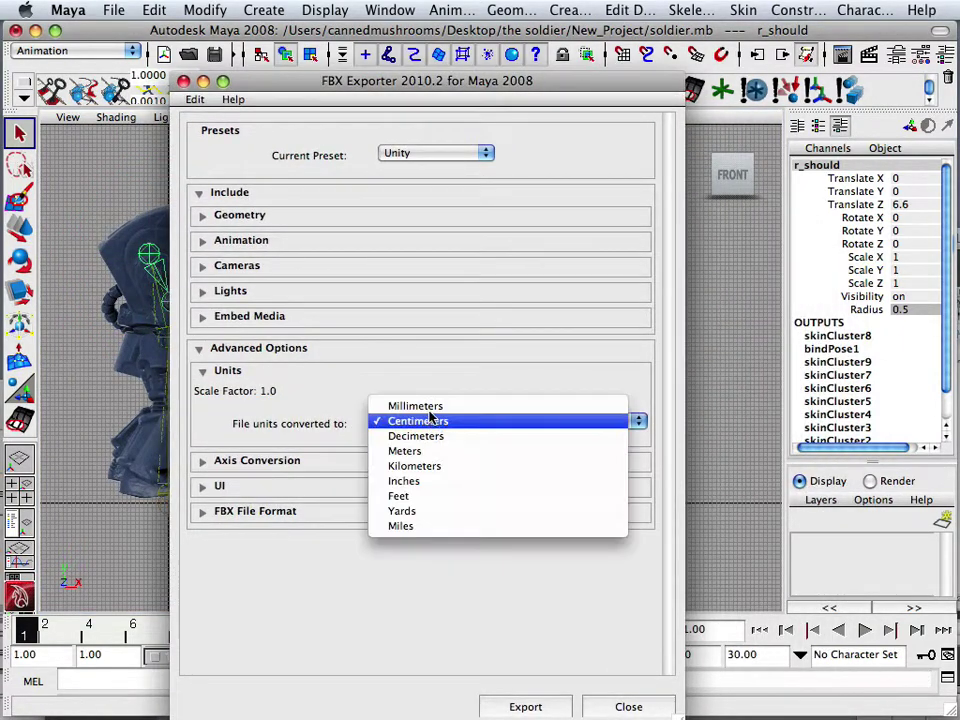
click(407, 403)
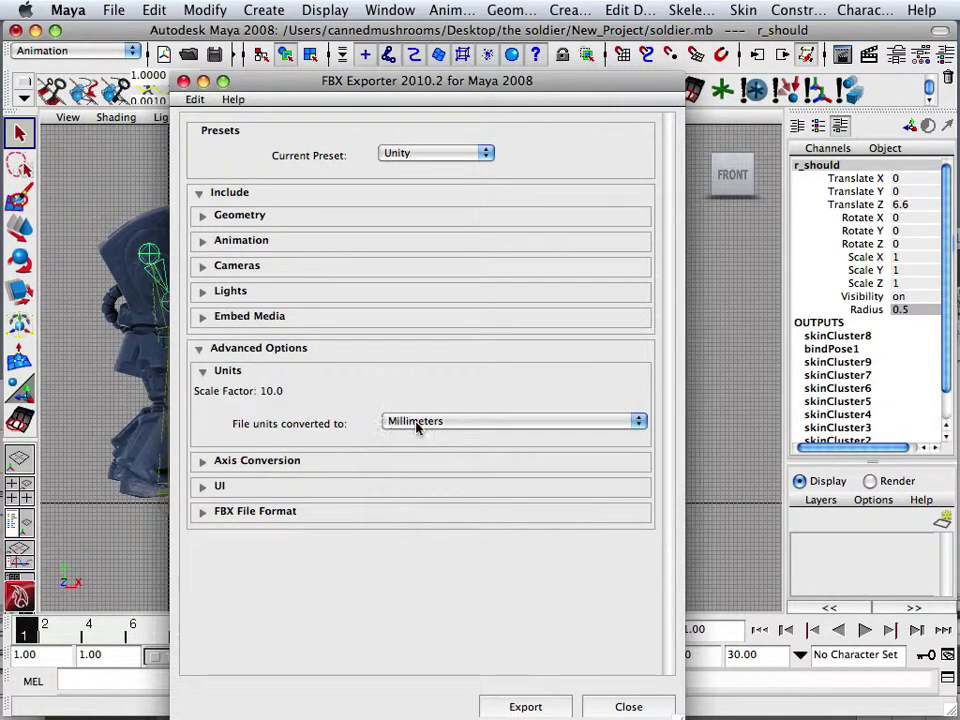
click(388, 421)
click(414, 421)
Run the FBX export and close the resulting Warnings and Errors window
click(541, 707)
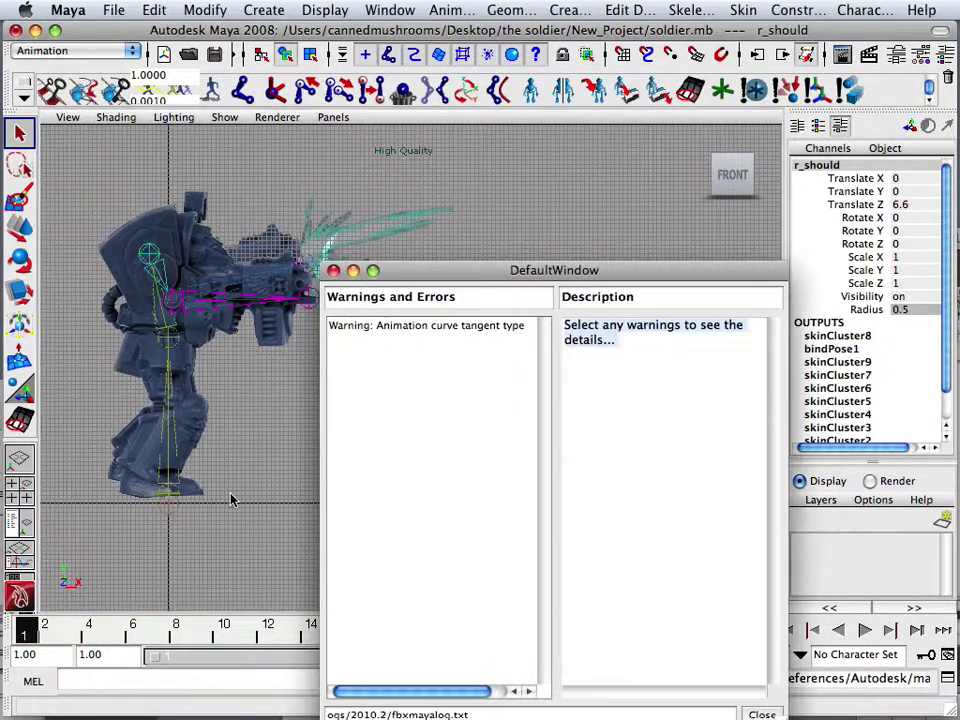
click(231, 497)
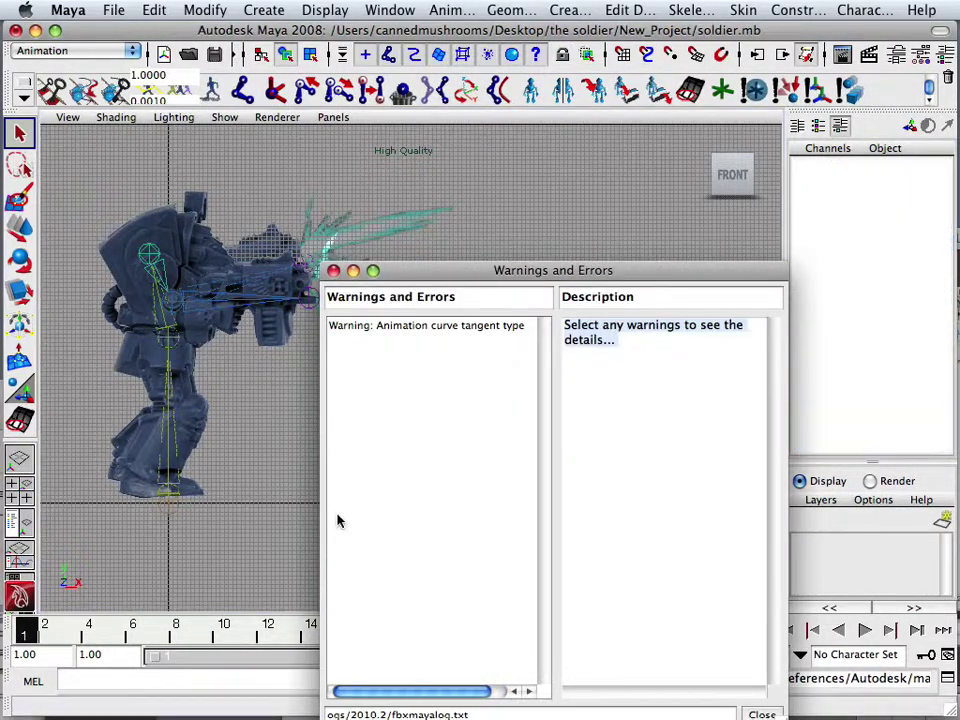
click(334, 272)
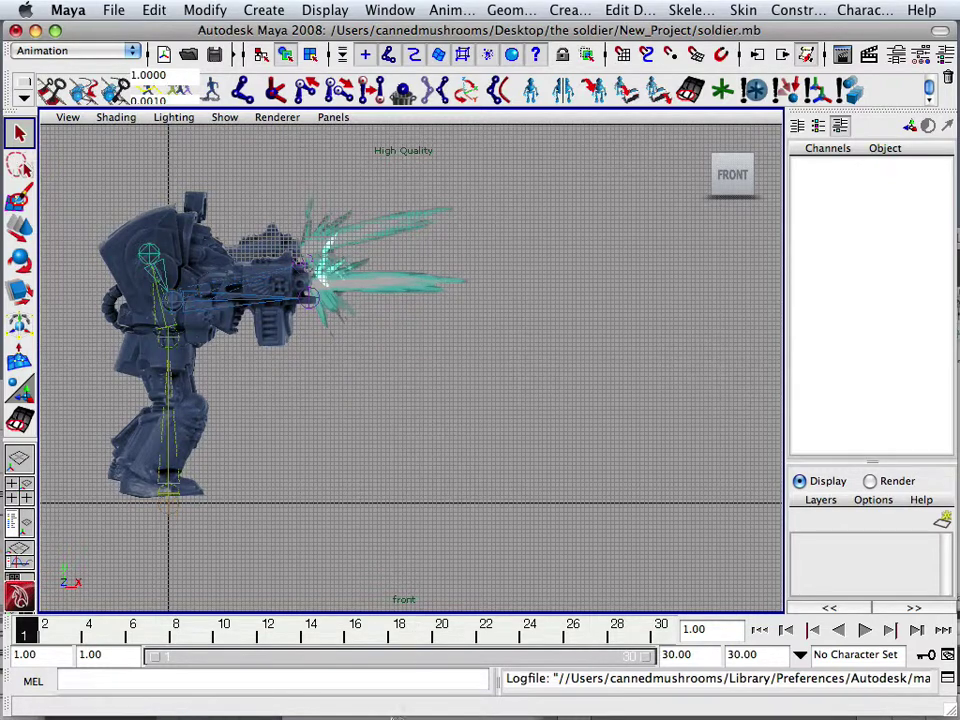
View the soldier High Res Models gallery in Firefox, then minimise it to bring Unity forward
mouse_move(330, 712)
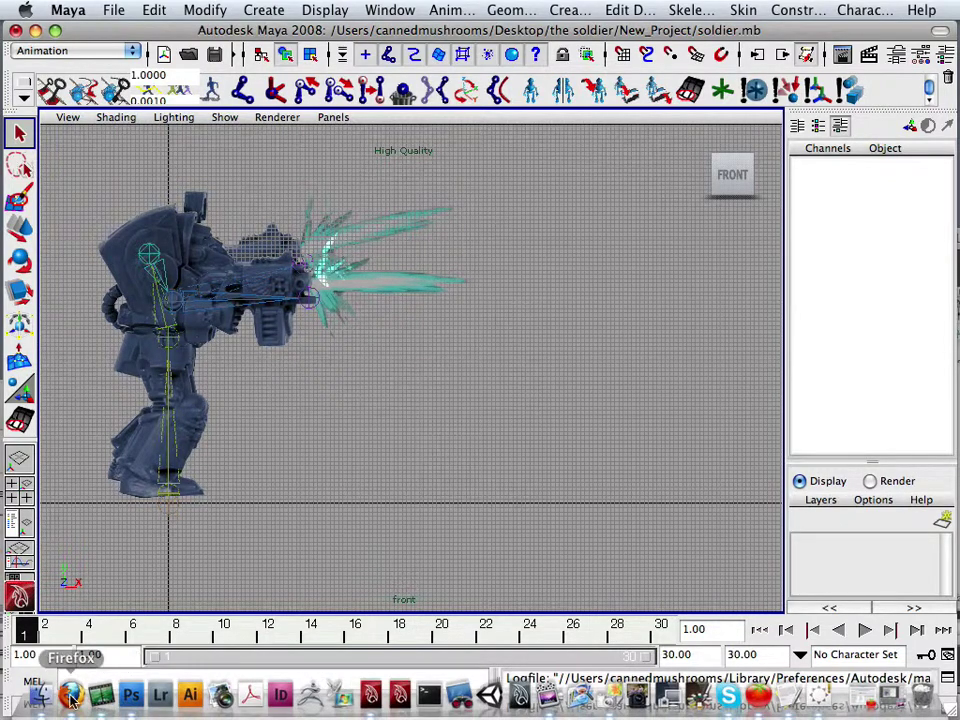
click(70, 695)
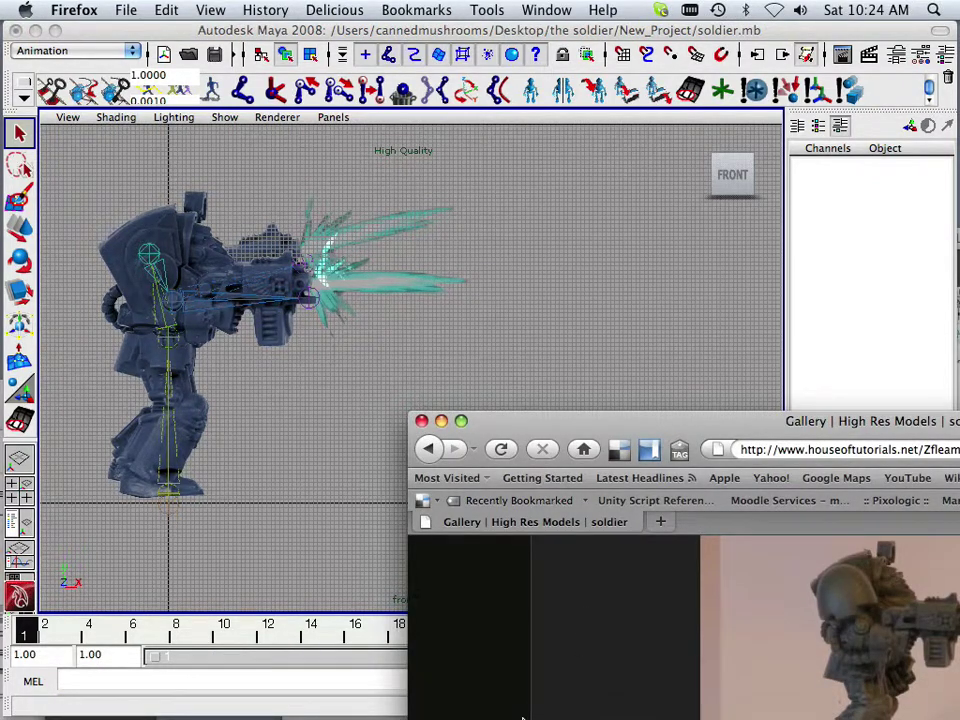
click(441, 422)
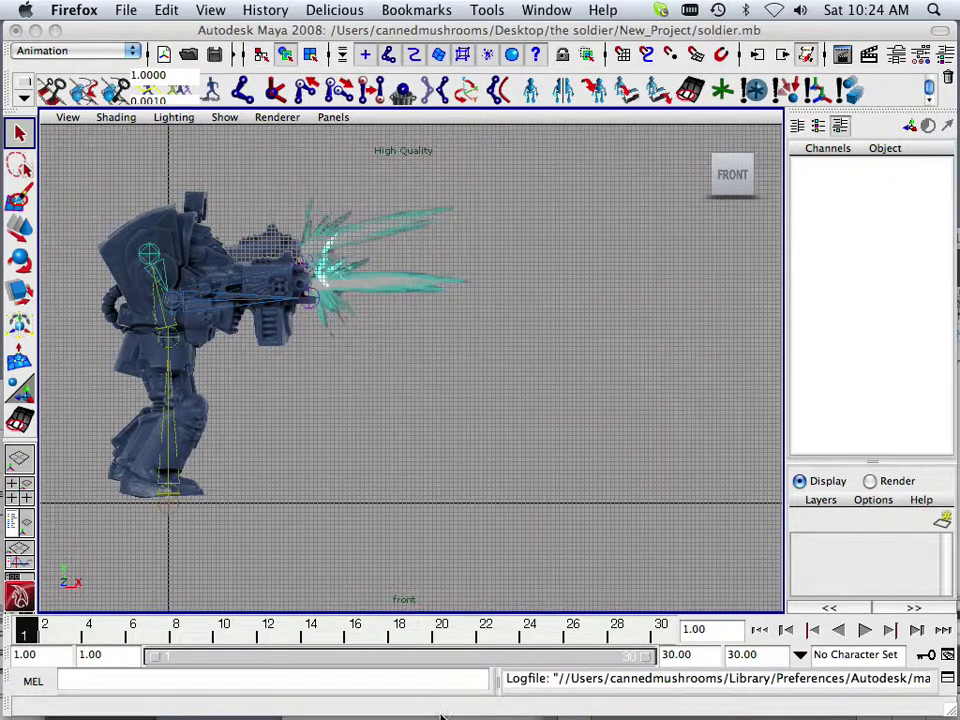
mouse_move(350, 714)
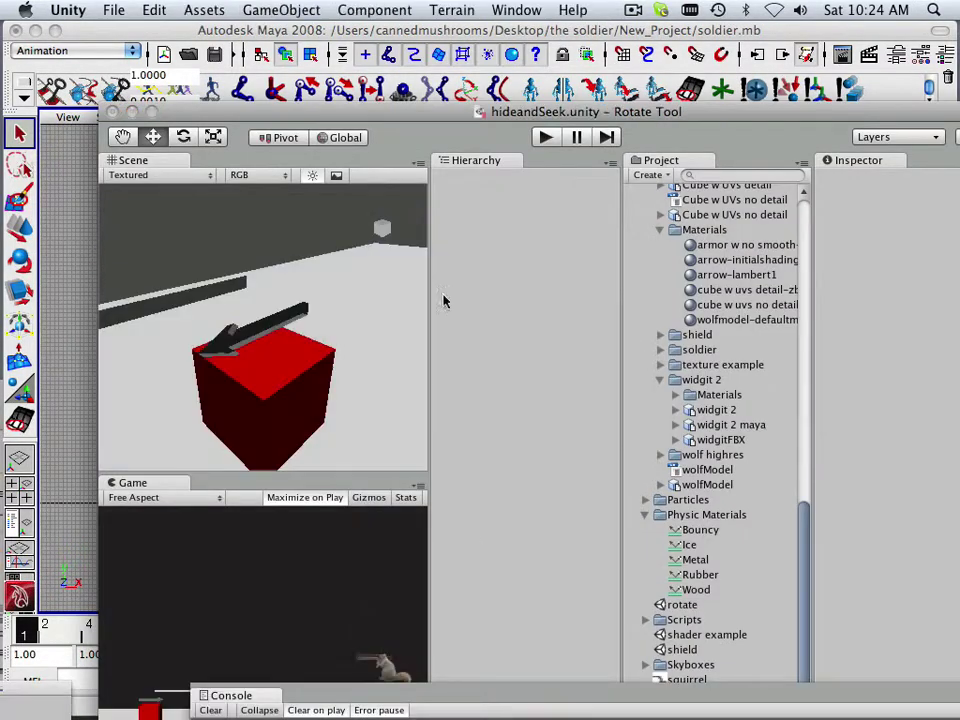
Create a new empty prefab named testenemy in the Prefabs folder
drag(422, 118, 336, 10)
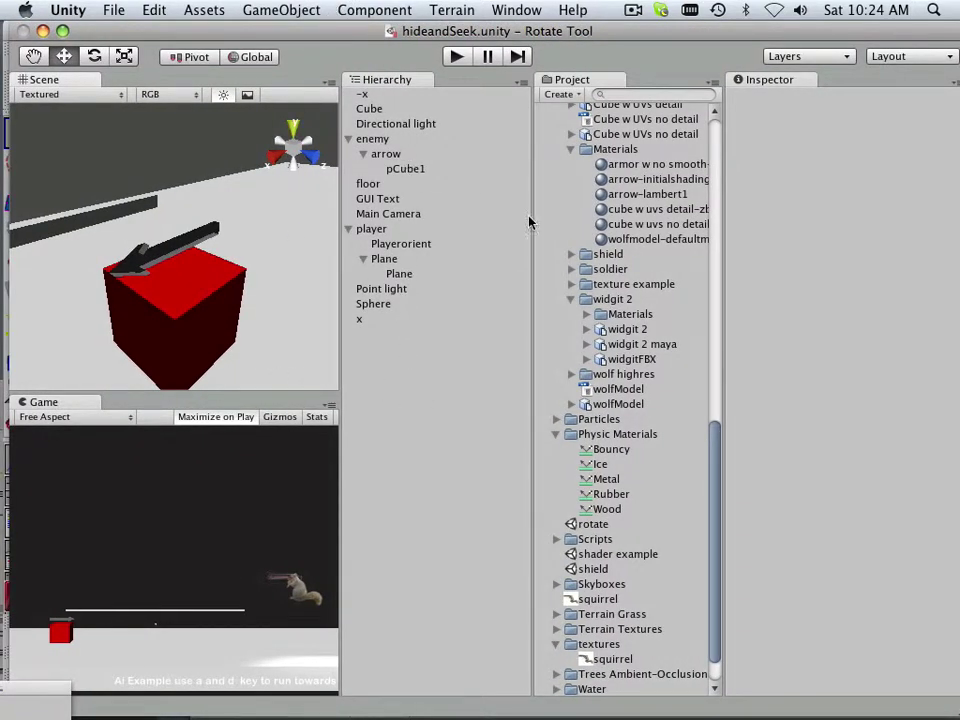
click(374, 141)
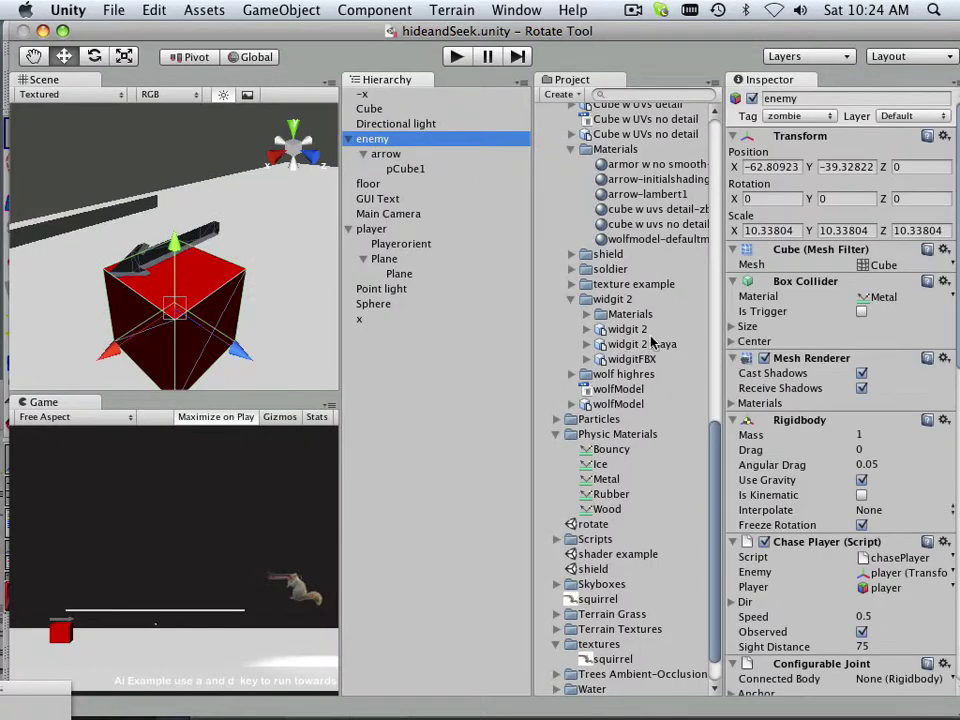
scroll(705, 385, up, 10)
scroll(705, 385, up, 1)
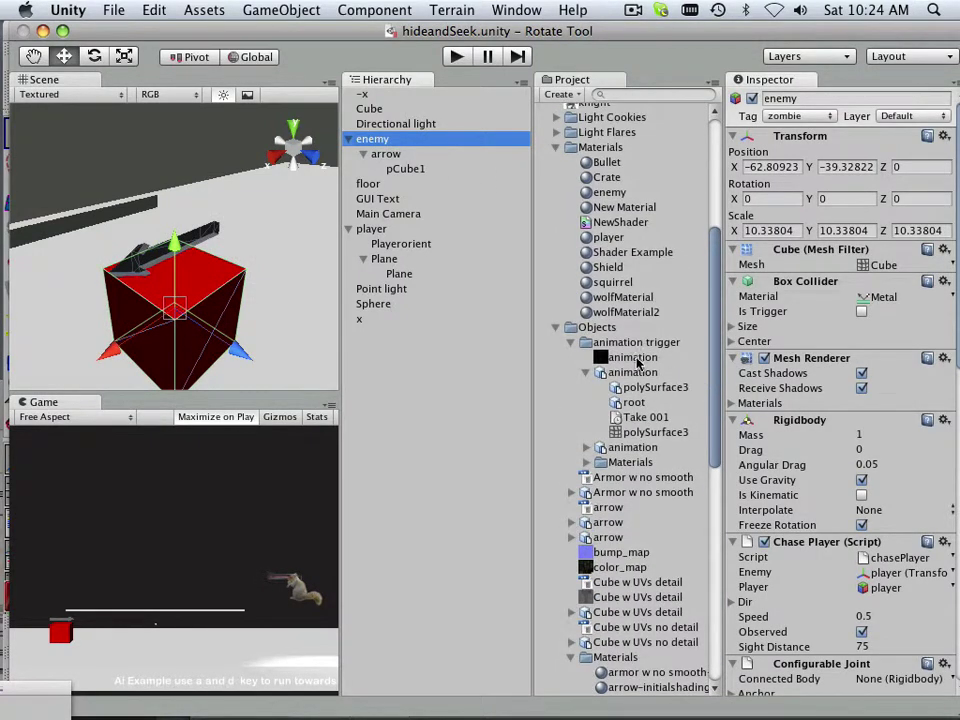
scroll(636, 365, up, 10)
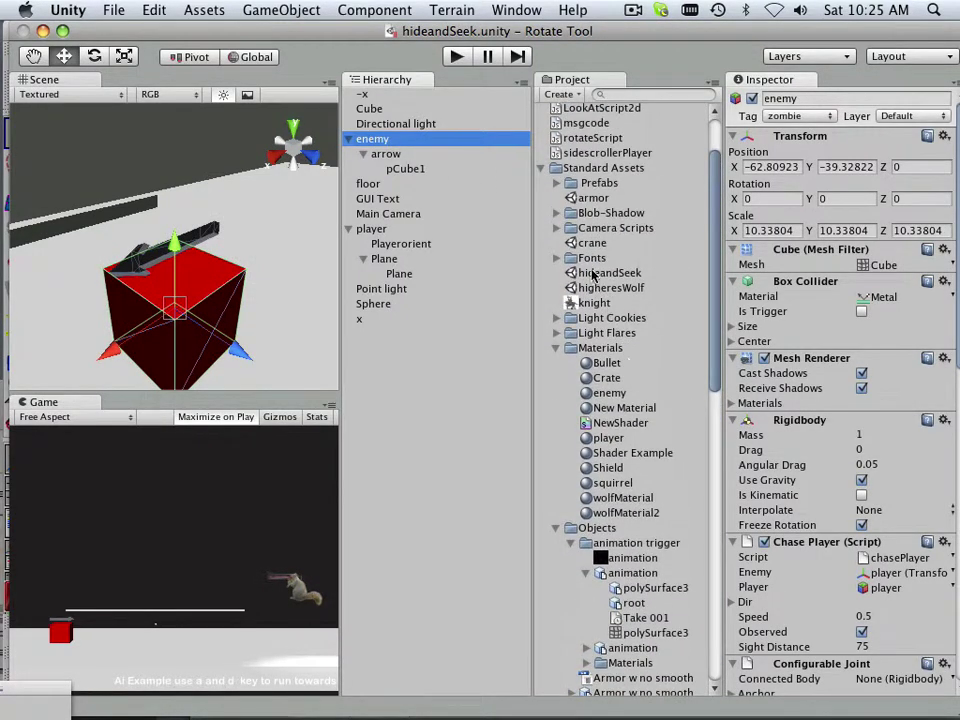
click(584, 186)
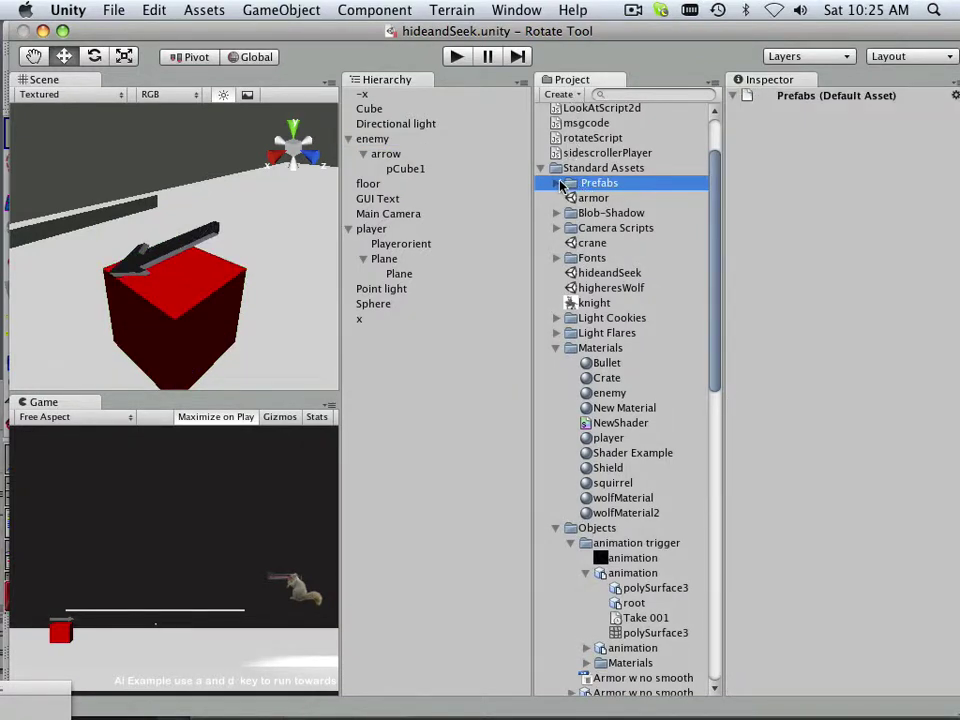
click(559, 184)
click(578, 96)
click(583, 199)
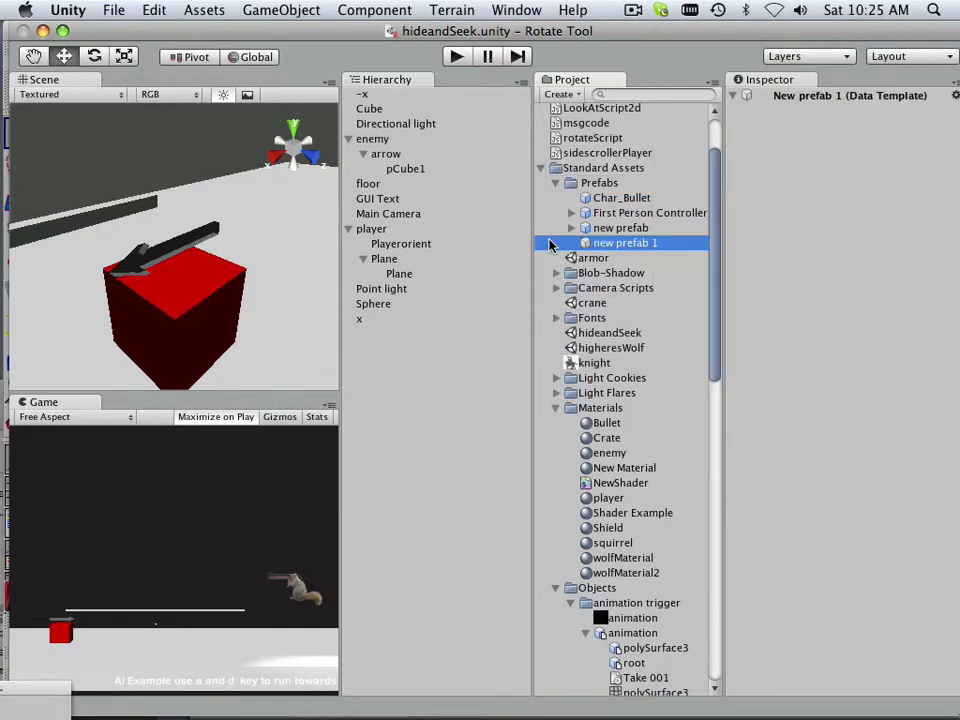
click(658, 249)
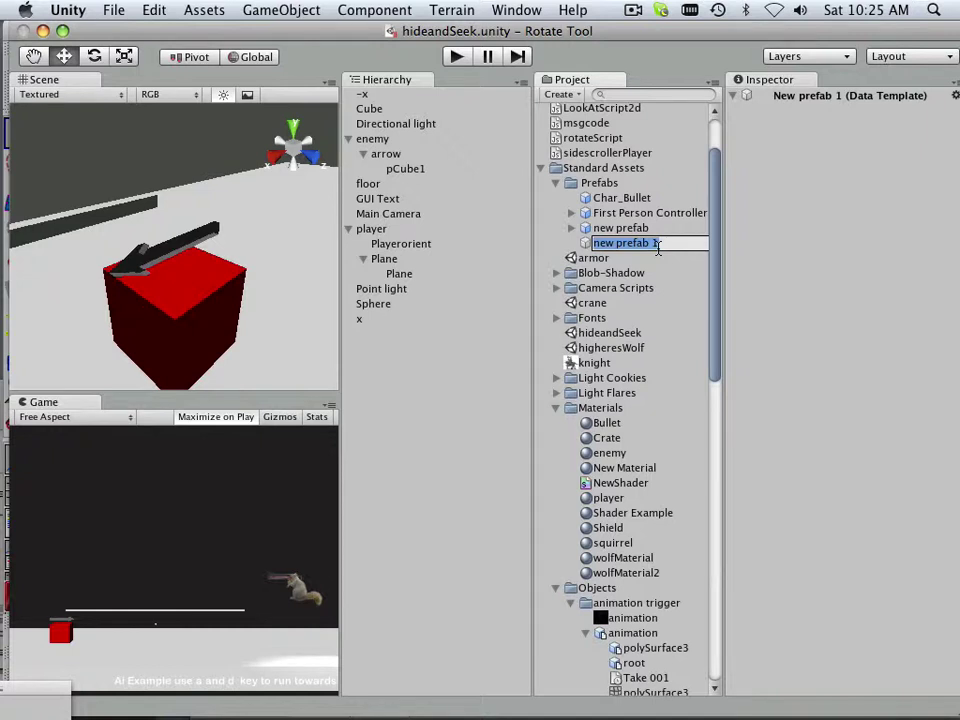
text(testenemy)
key(Return)
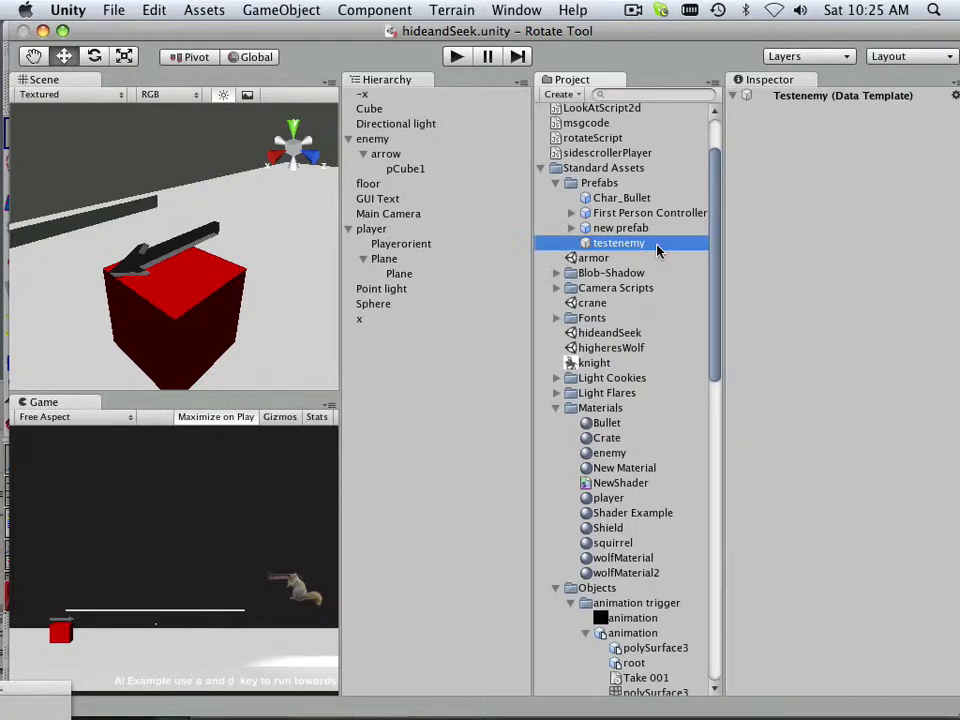
Drag the enemy object onto the testenemy prefab and bring up enemy's context menu
click(370, 141)
drag(370, 141, 610, 243)
right_click(375, 143)
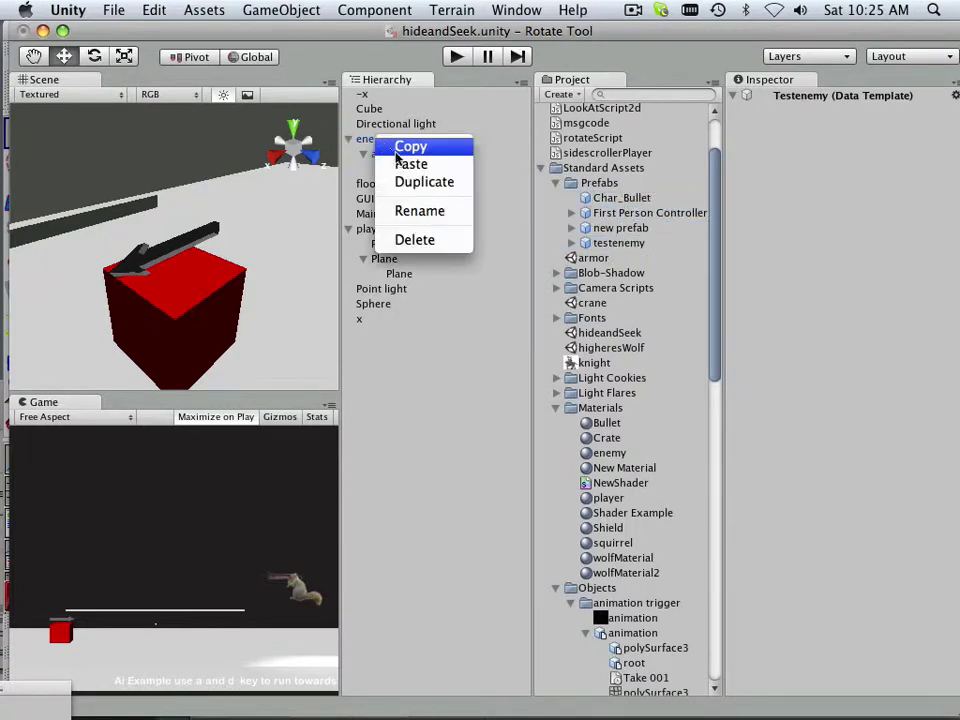
Delete the enemy object from the scene and select the Cube bar
click(413, 240)
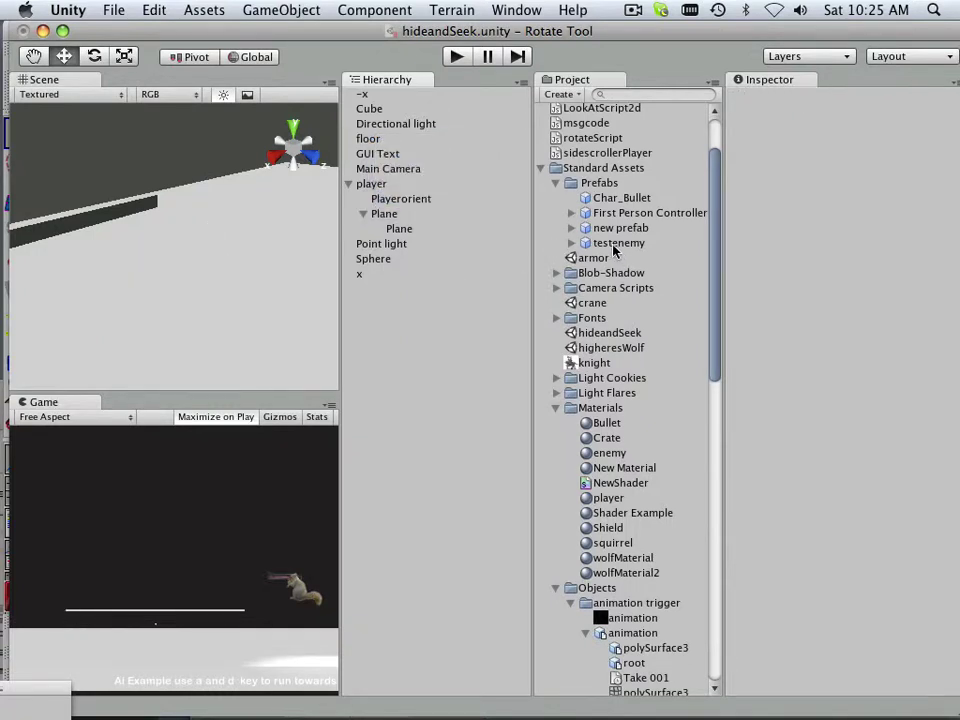
alt+drag(212, 271, 173, 524)
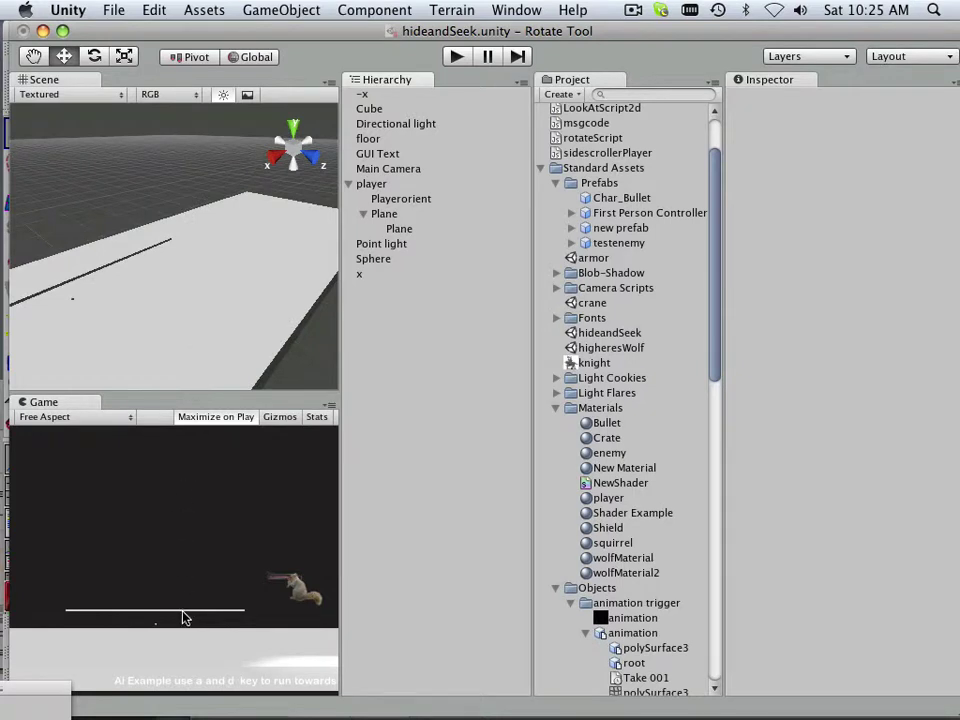
click(372, 109)
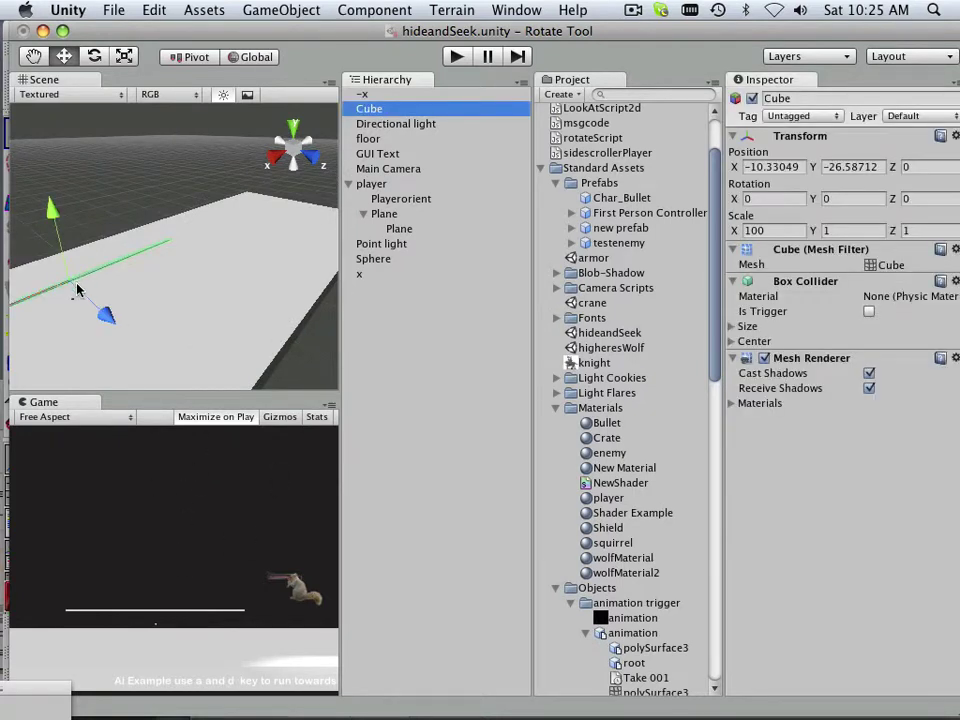
scroll(82, 295, down, 3)
Slide the Cube along X to about 128.57 and the player to about -63.28
drag(50, 300, 16, 338)
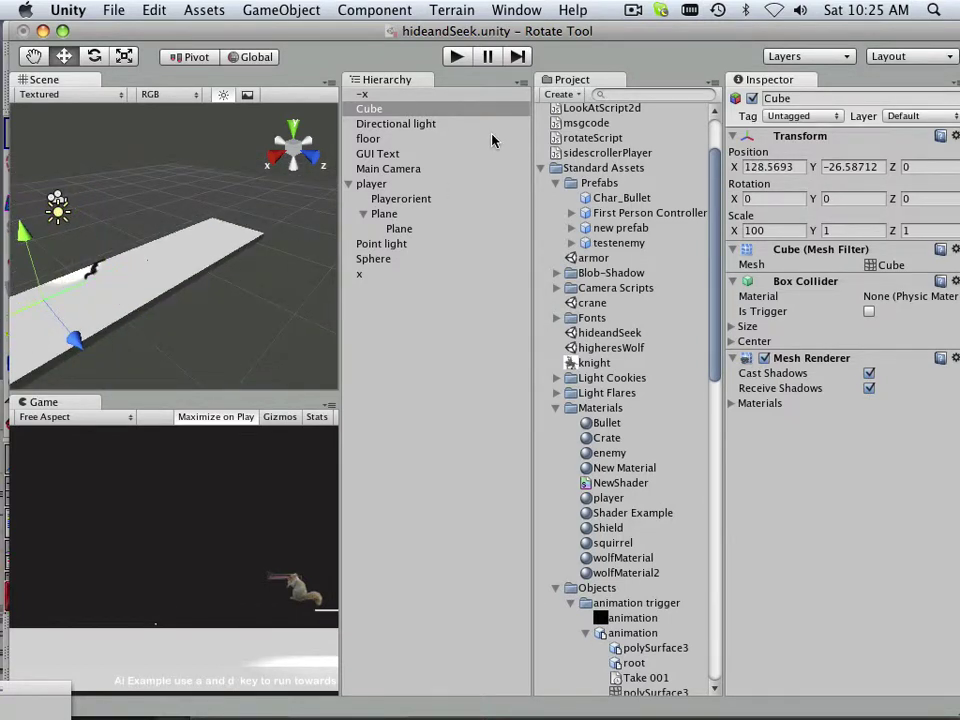
click(371, 184)
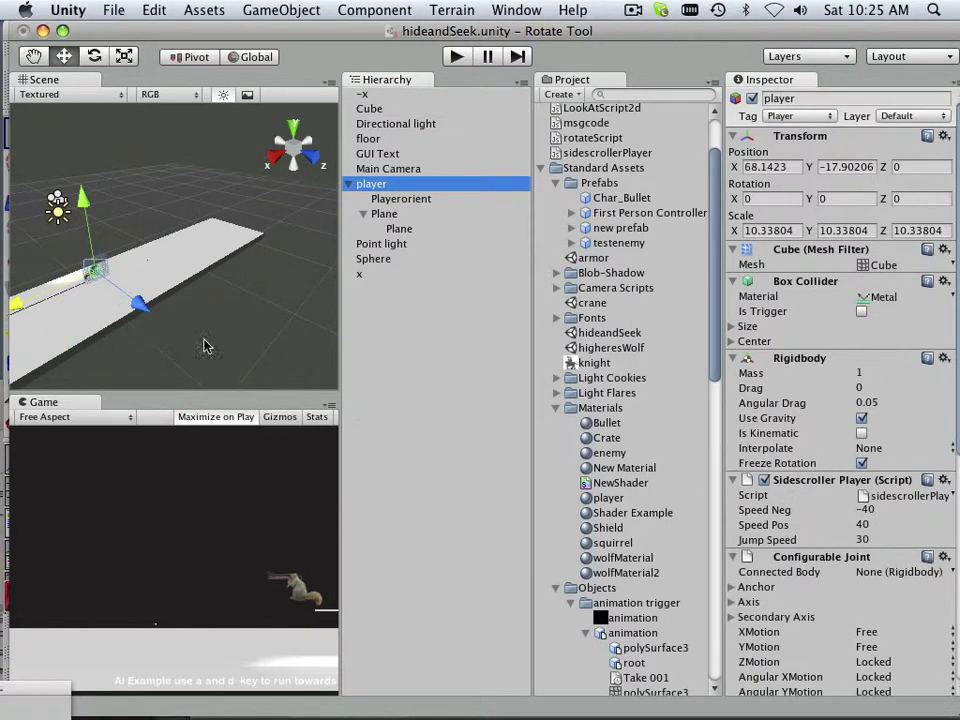
drag(25, 306, 178, 255)
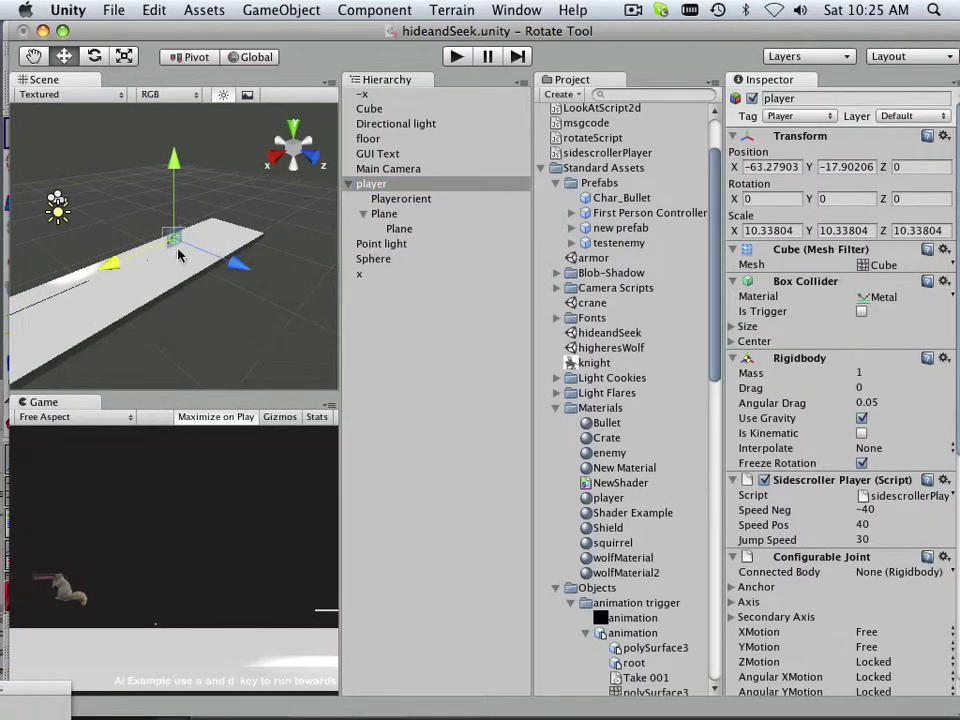
Collapse Prefabs and Materials, then expand the soldier folder's Materials in the Project panel
click(556, 183)
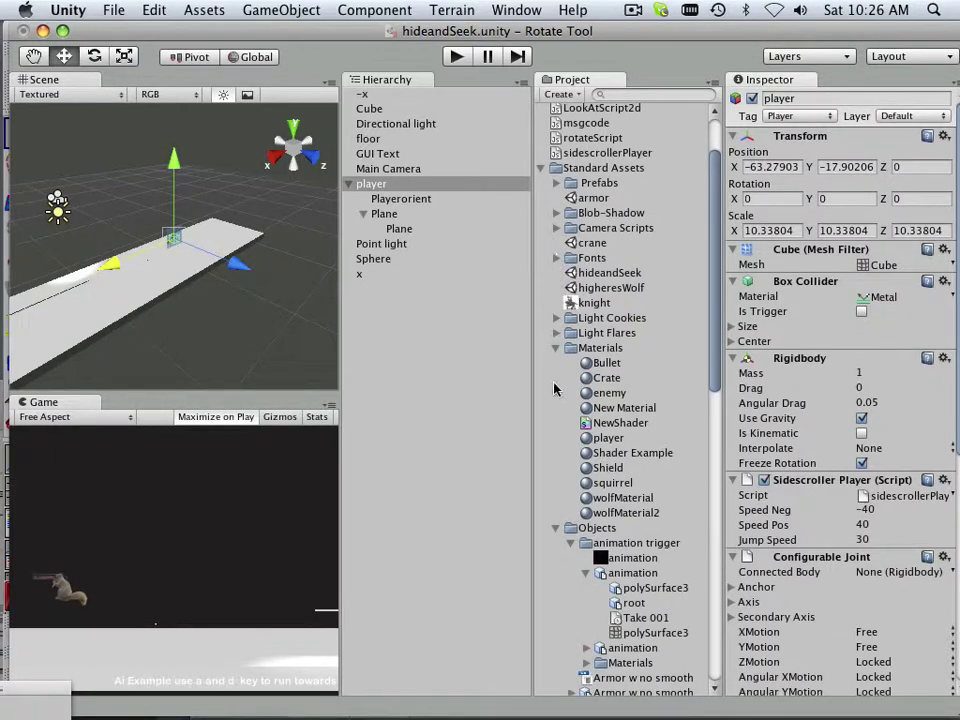
click(556, 348)
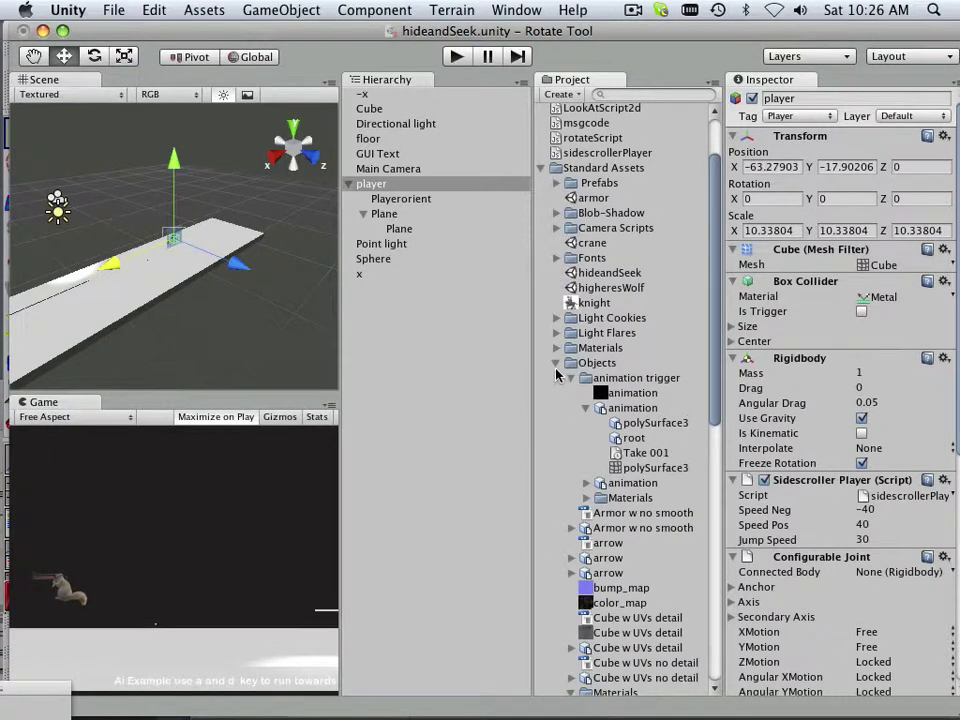
scroll(670, 514, down, 10)
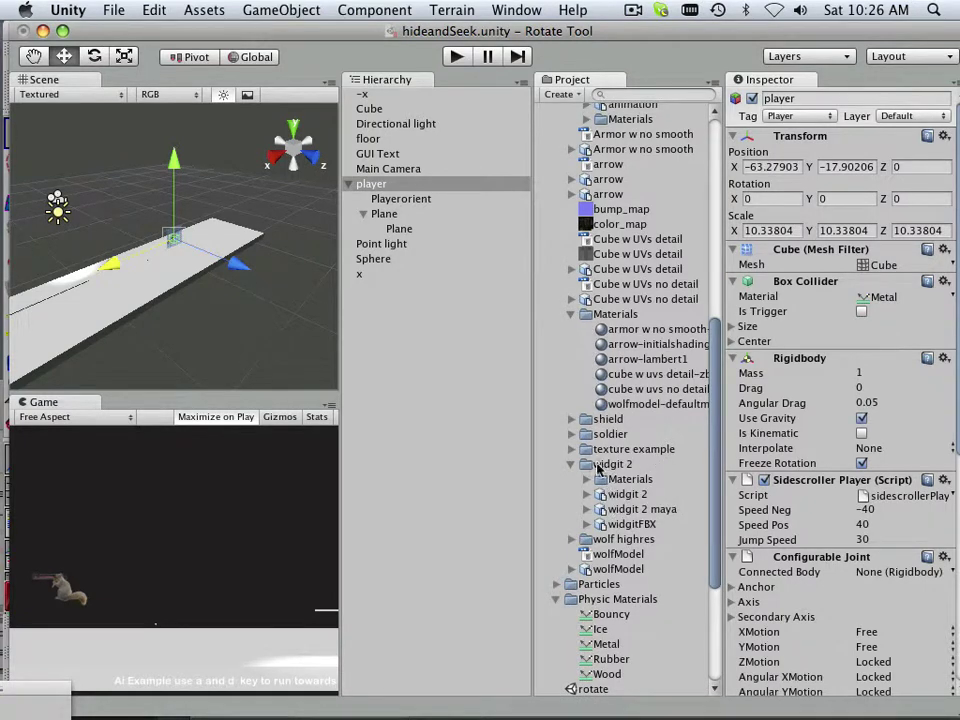
click(572, 434)
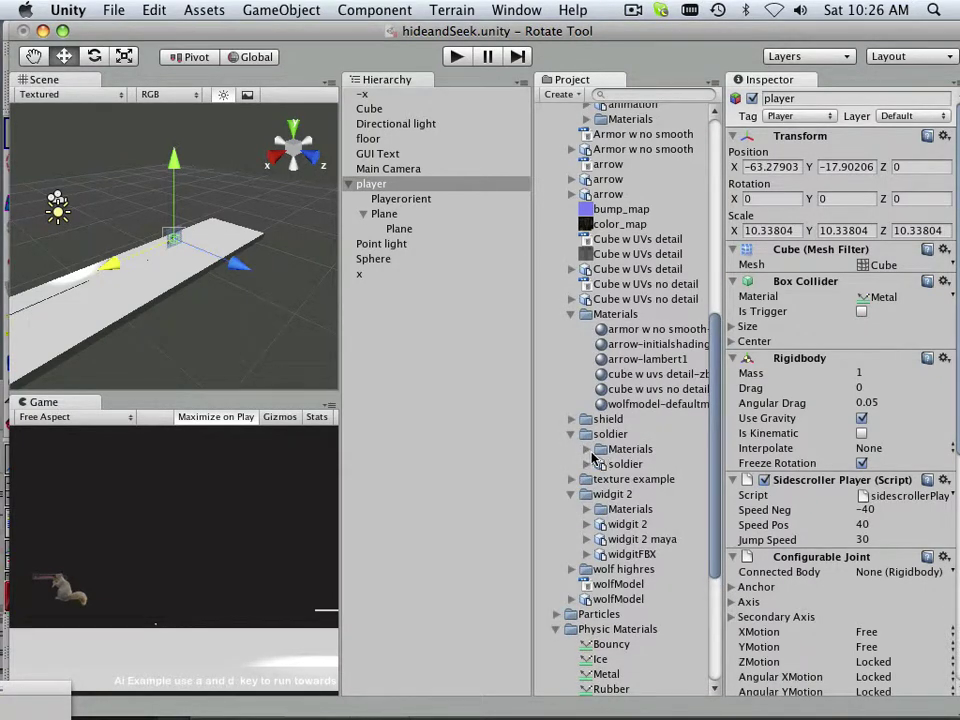
click(587, 449)
click(587, 449)
click(588, 464)
click(588, 464)
click(587, 449)
scroll(670, 500, down, 3)
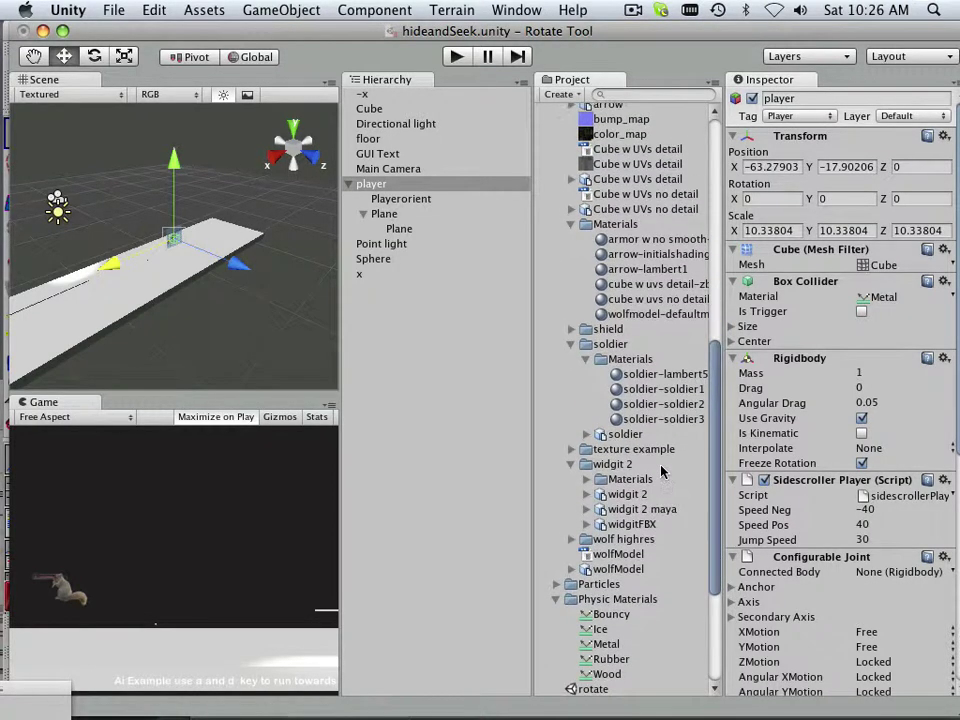
Inspect the lambert5, soldier1, soldier2 and soldier3 materials, then move Unity aside to reveal Maya
click(650, 390)
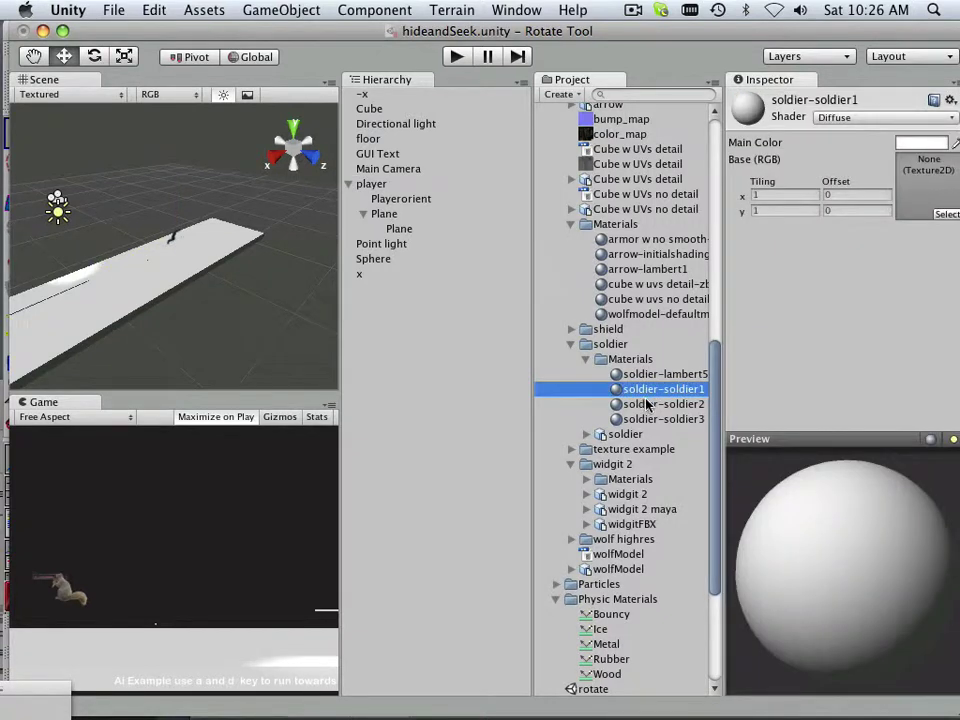
click(654, 420)
click(654, 405)
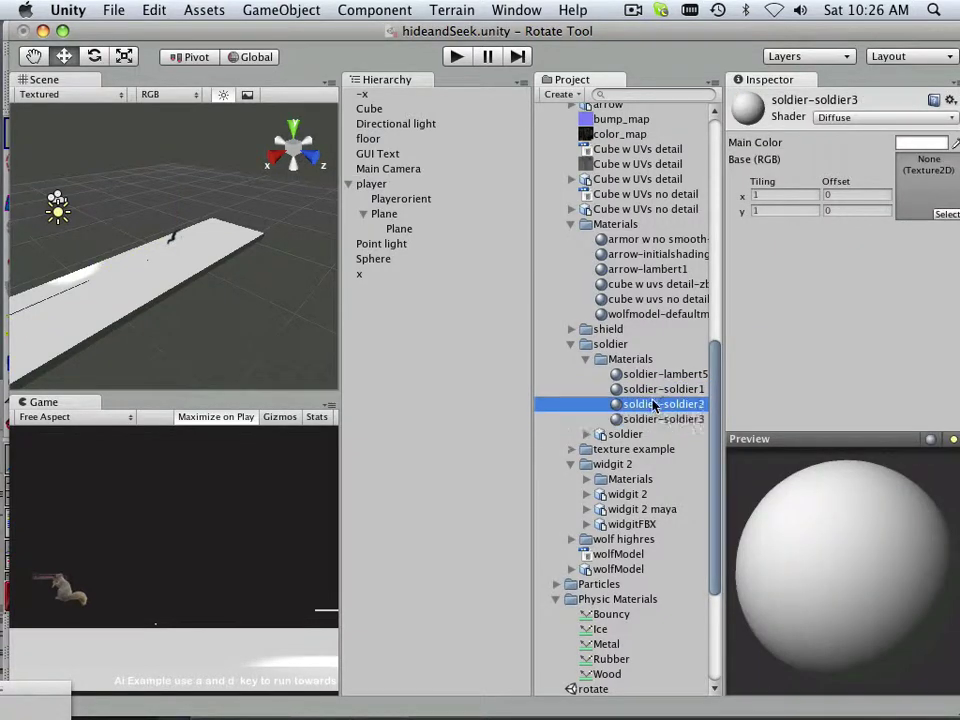
click(655, 390)
click(655, 374)
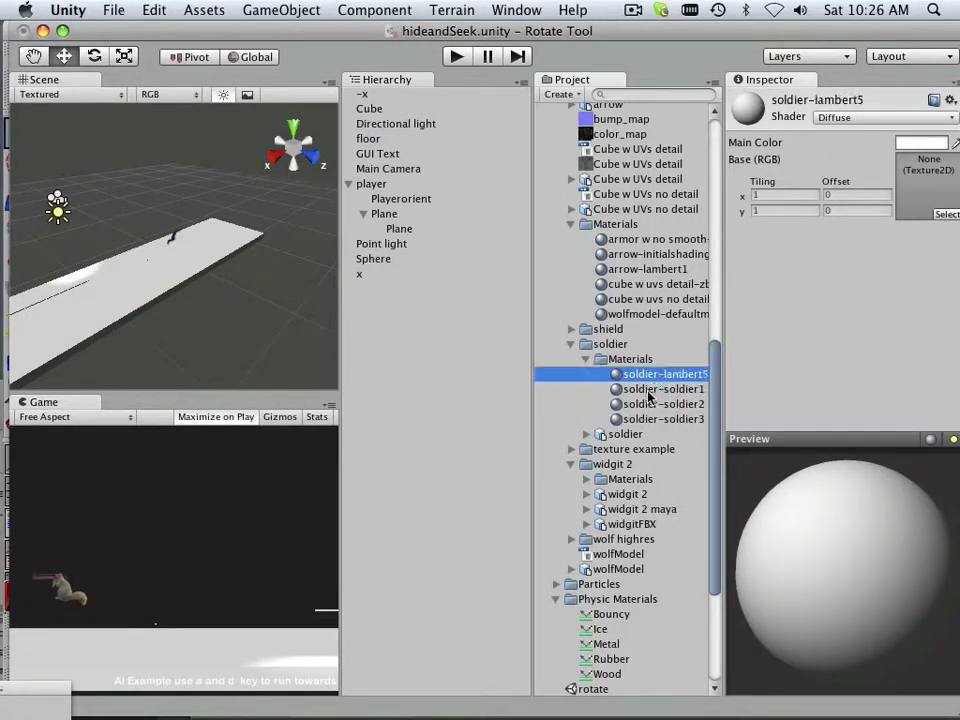
click(645, 404)
click(643, 420)
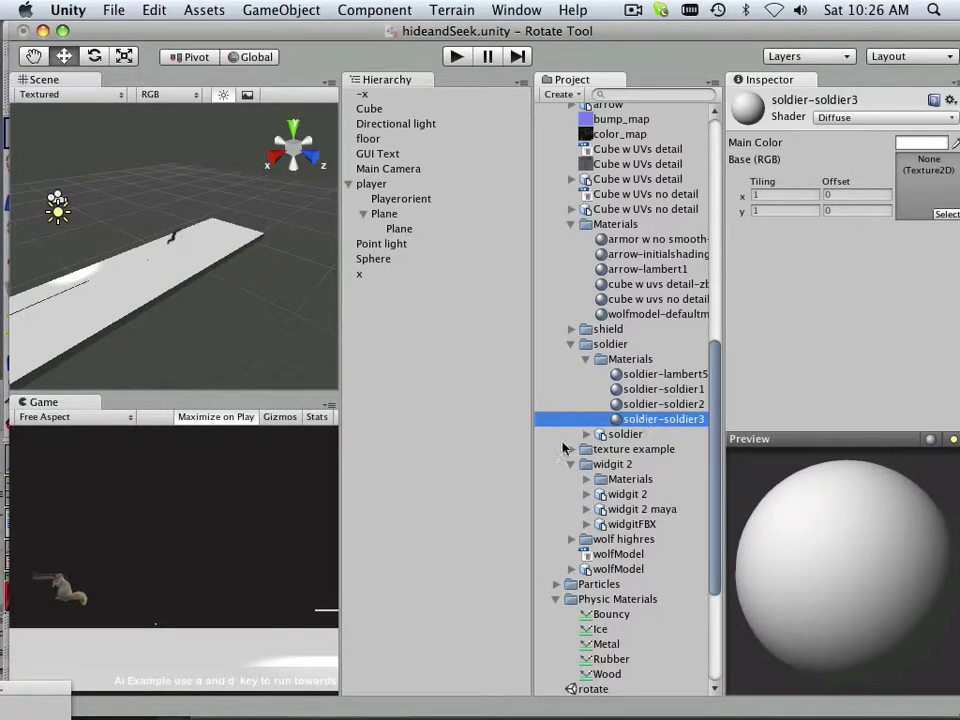
click(586, 360)
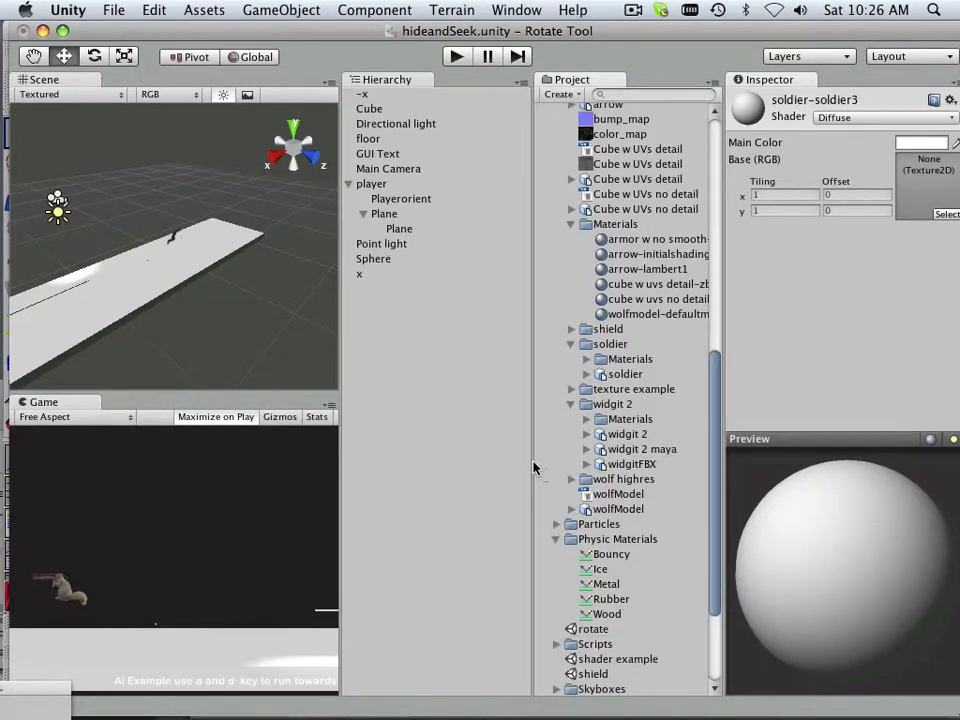
drag(305, 37, 534, 219)
Open 'the soldier' folder in Finder and preview muzzle.tif and the soldiermaster textures
mouse_move(127, 708)
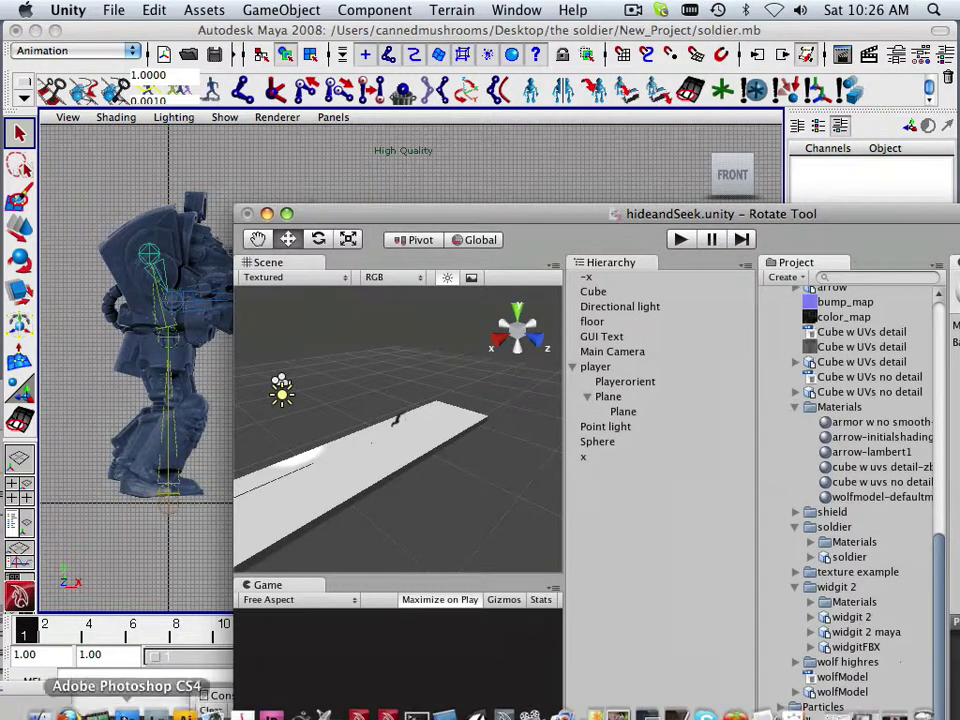
click(43, 700)
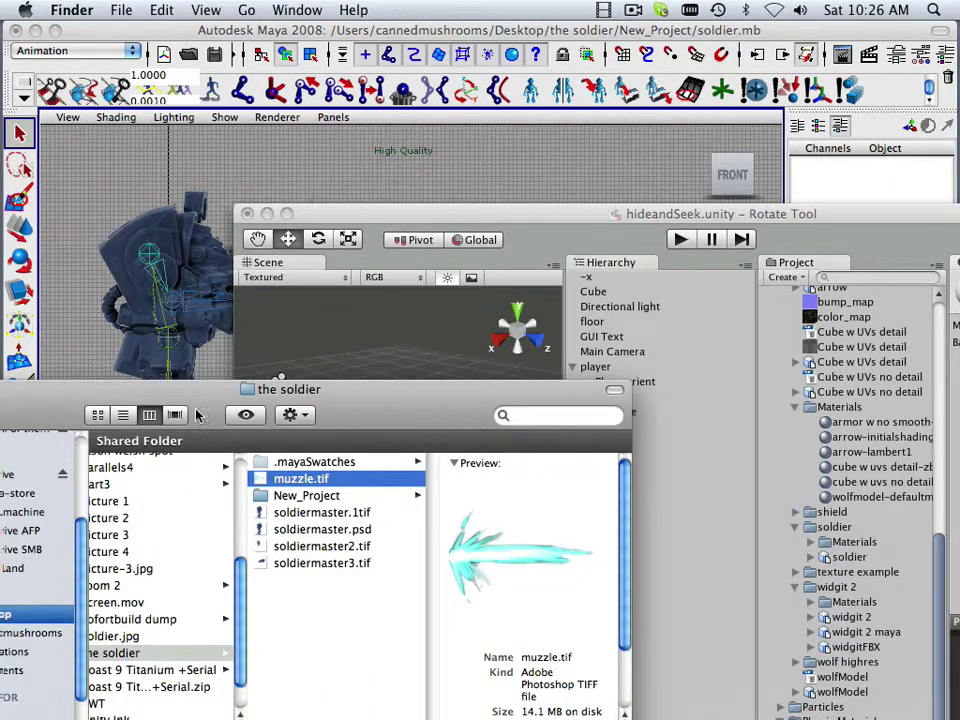
drag(193, 400, 410, 227)
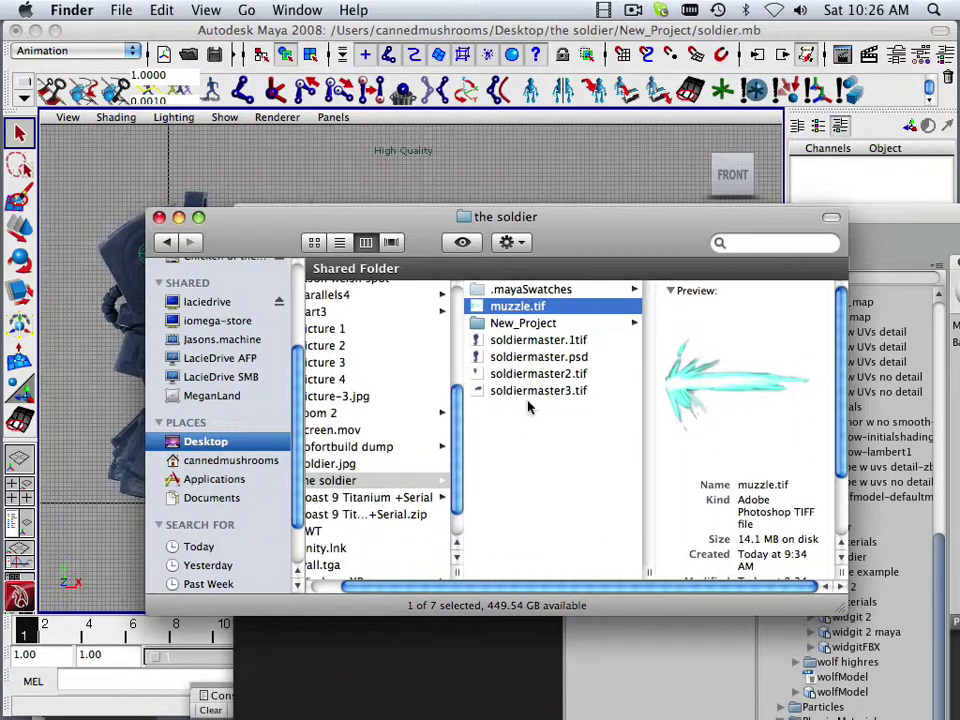
drag(604, 428, 527, 376)
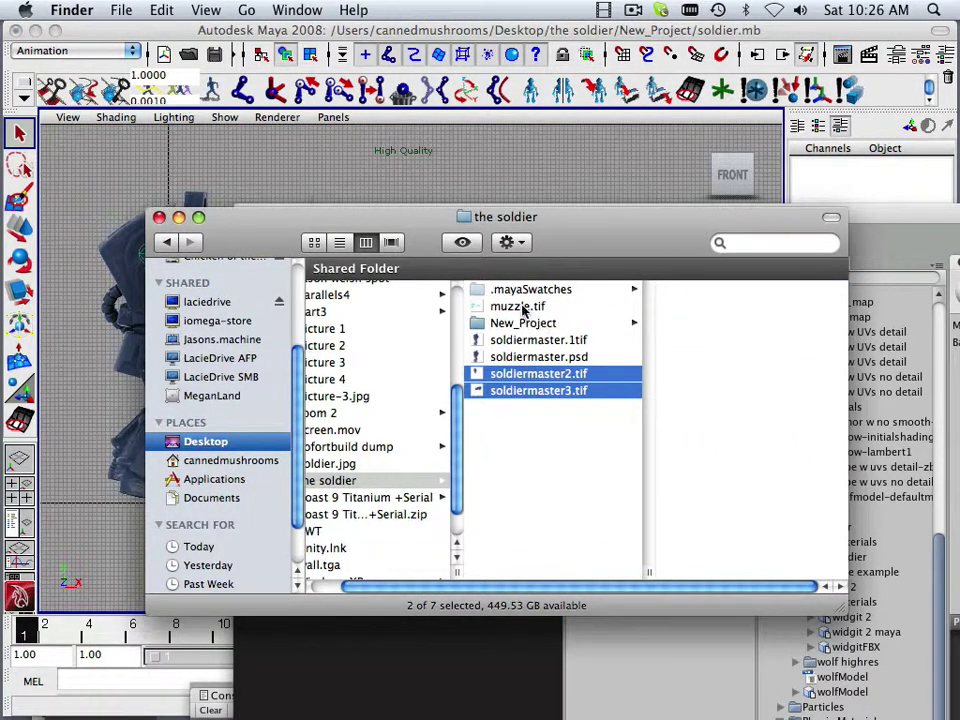
click(522, 311)
key(space)
key(Up)
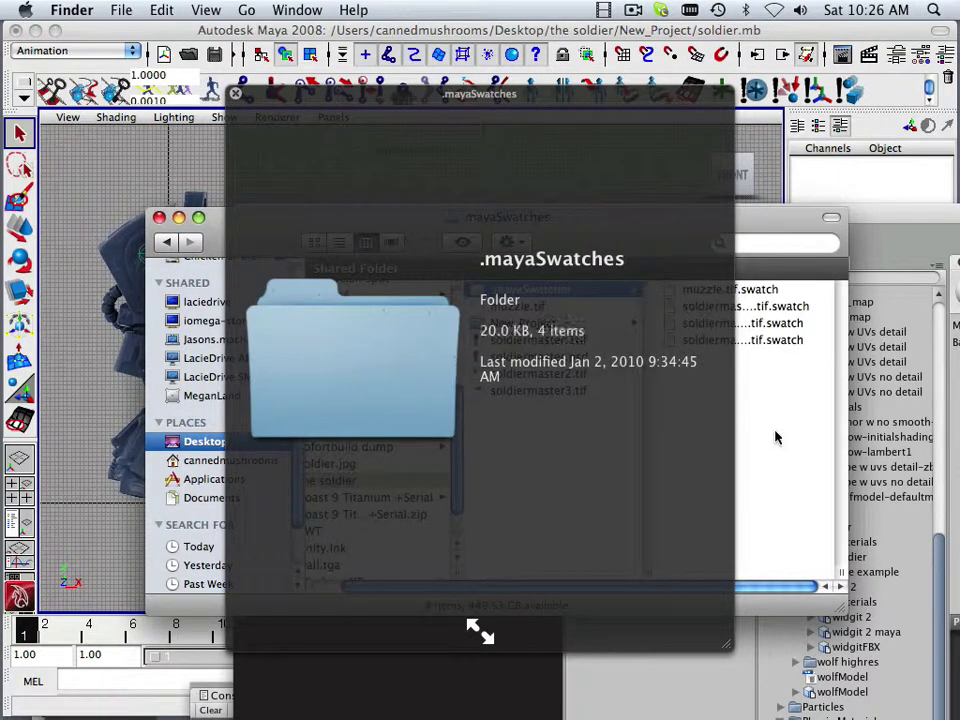
click(236, 95)
click(523, 390)
shift+click(532, 376)
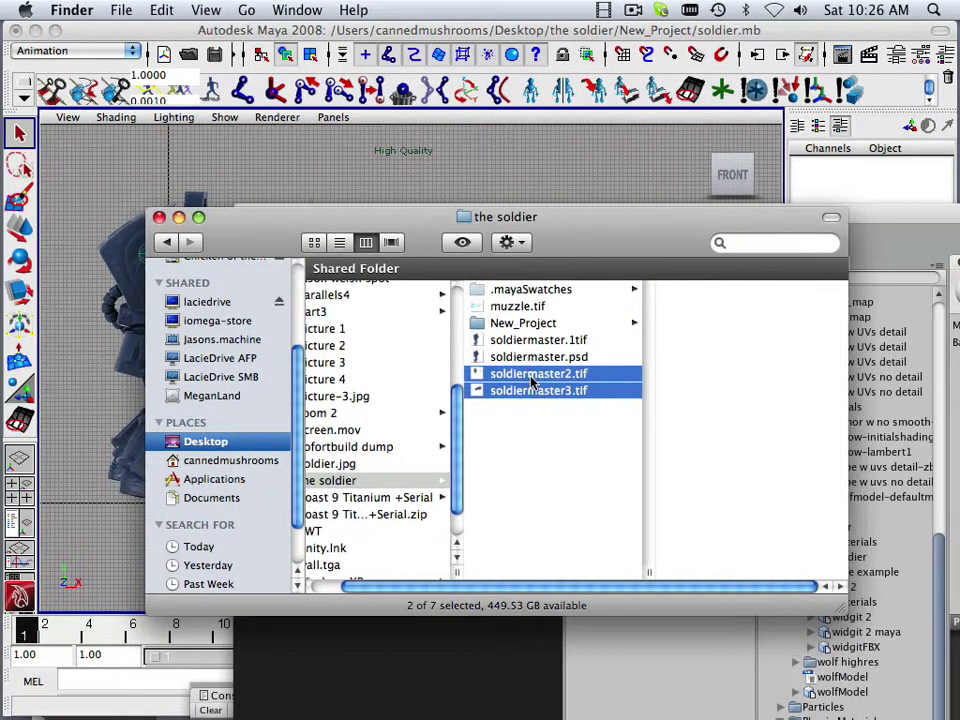
key(space)
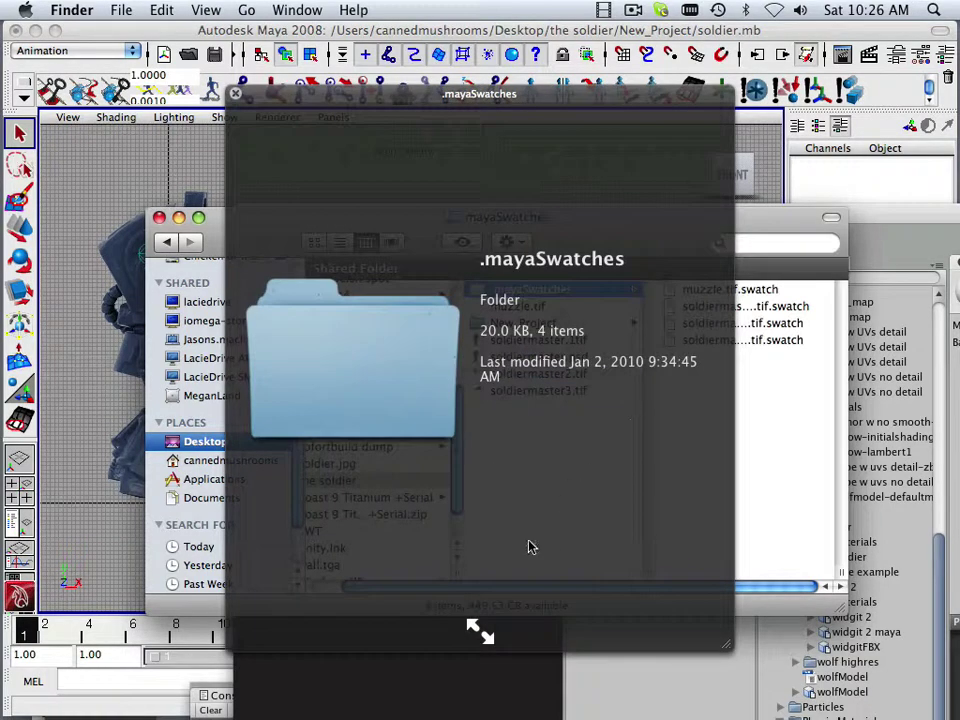
click(237, 96)
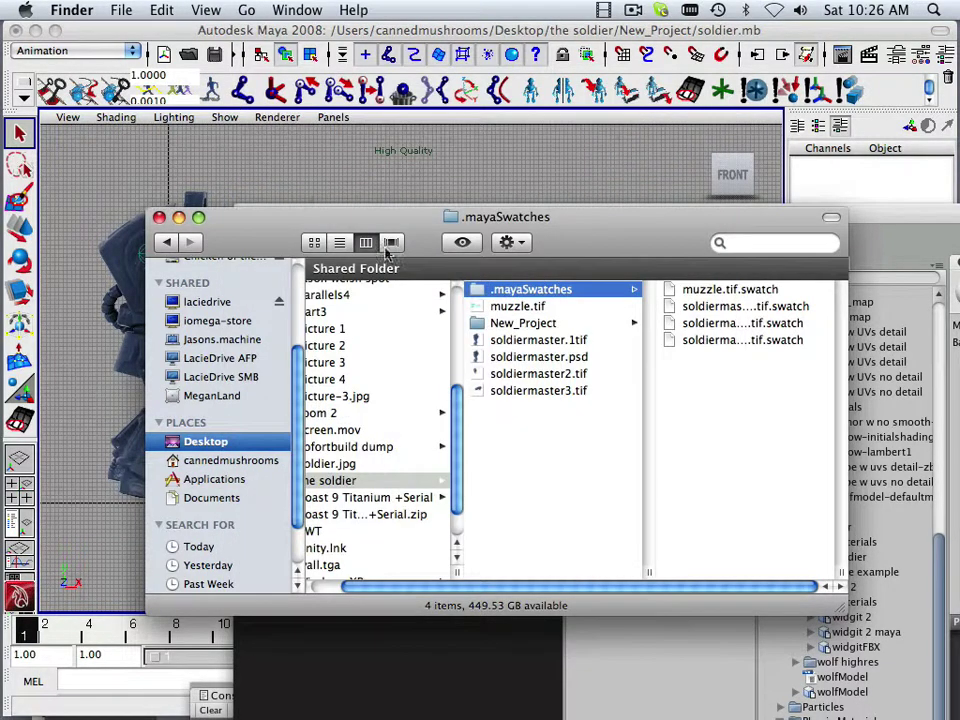
key(space)
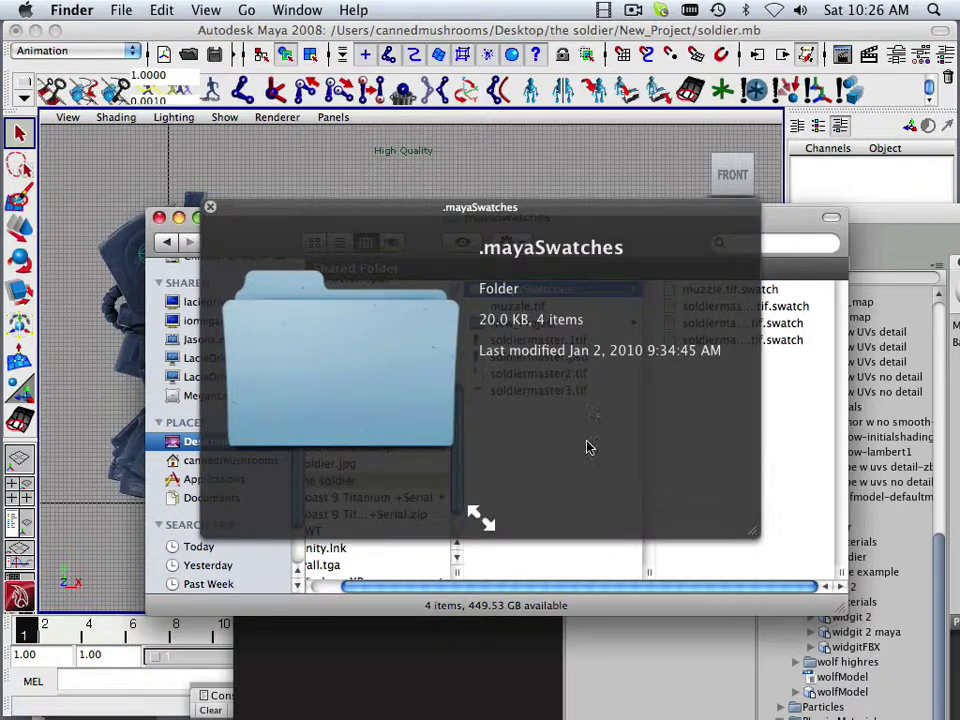
key(Left)
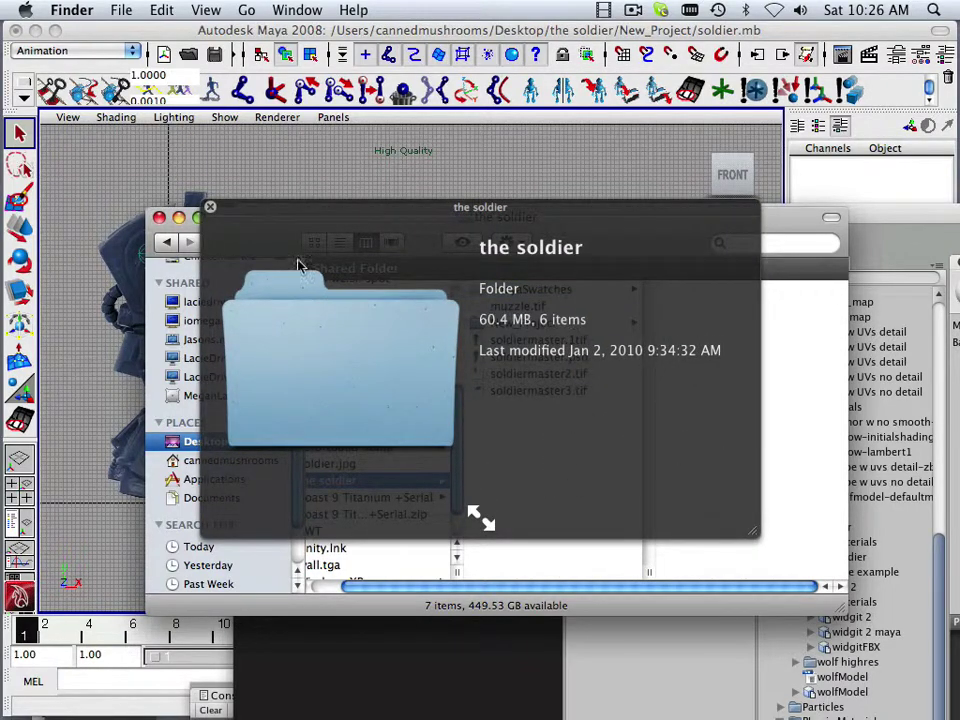
click(208, 208)
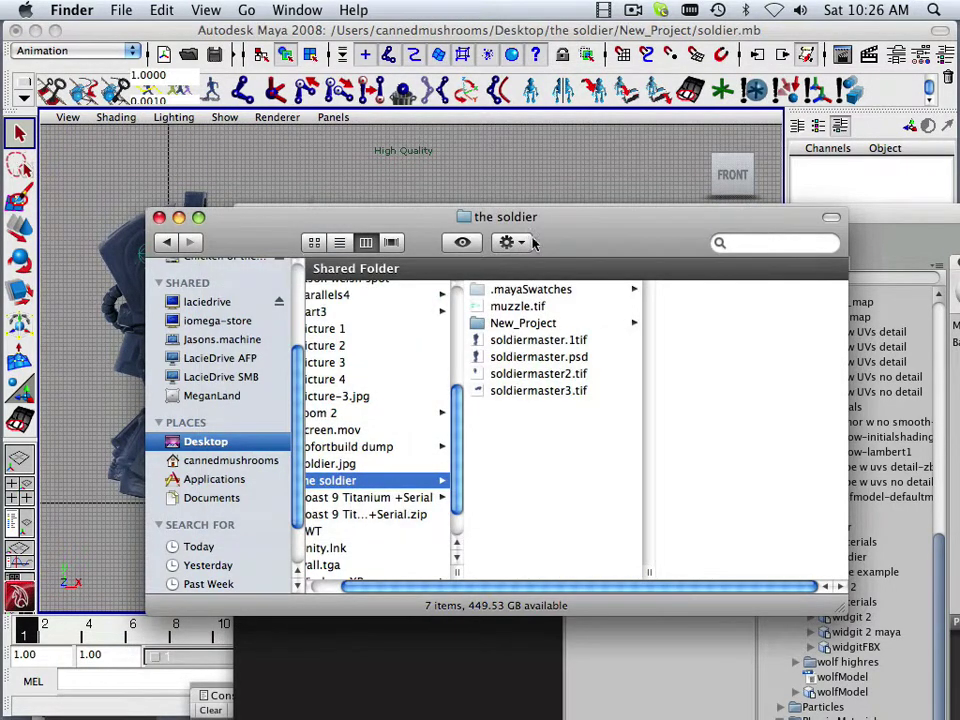
Select muzzle.tif, soldiermaster.psd and the three soldiermaster TIFFs together
drag(236, 223, 193, 184)
click(518, 336)
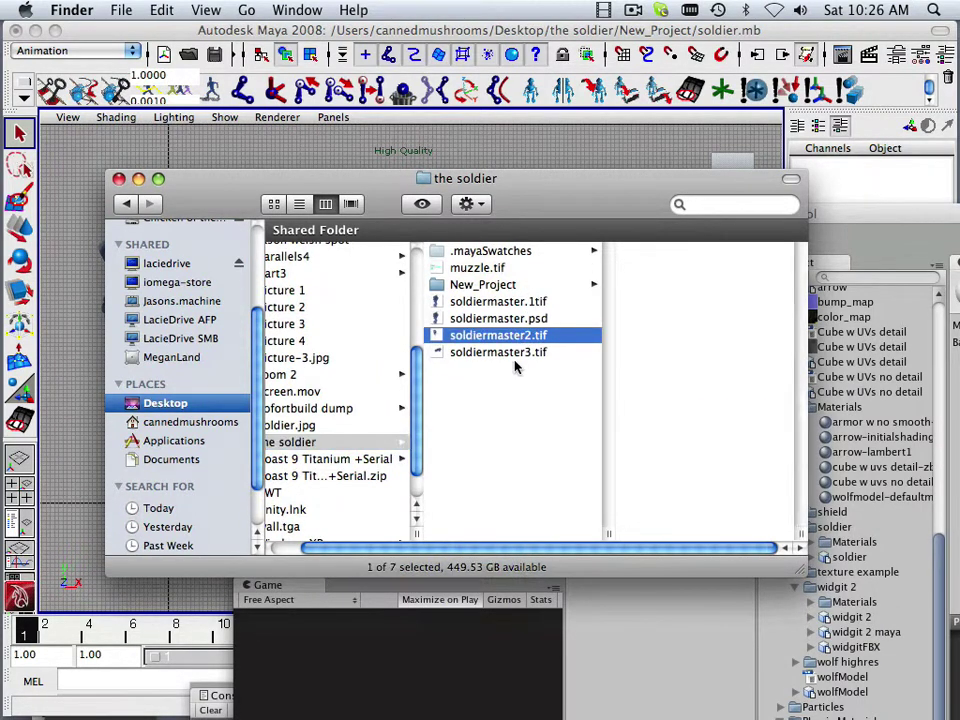
shift+click(515, 354)
shift+click(500, 302)
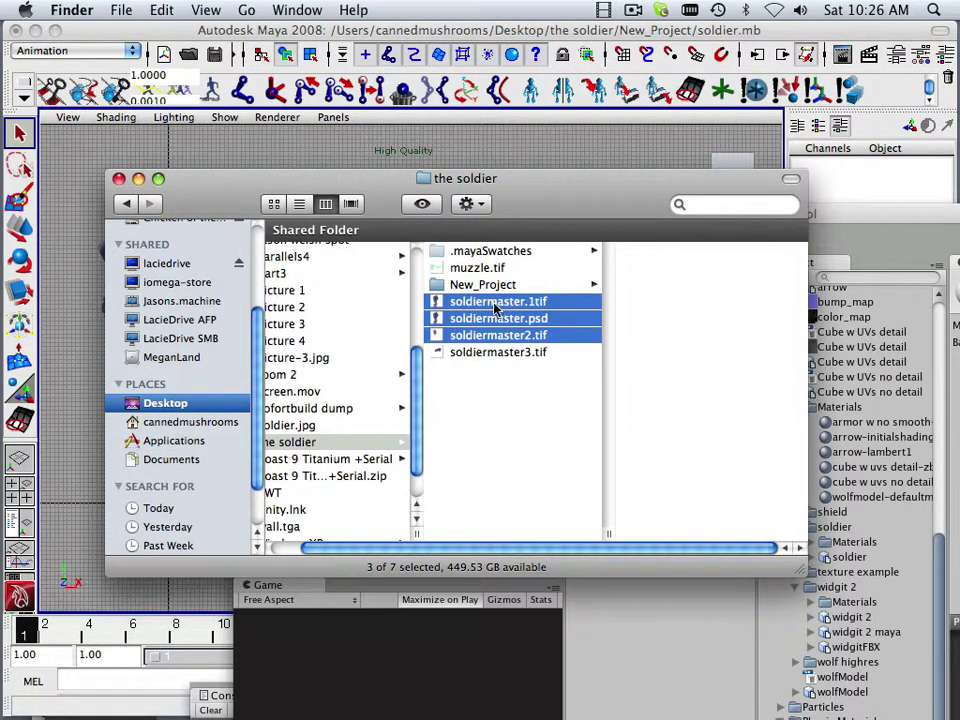
shift+click(496, 353)
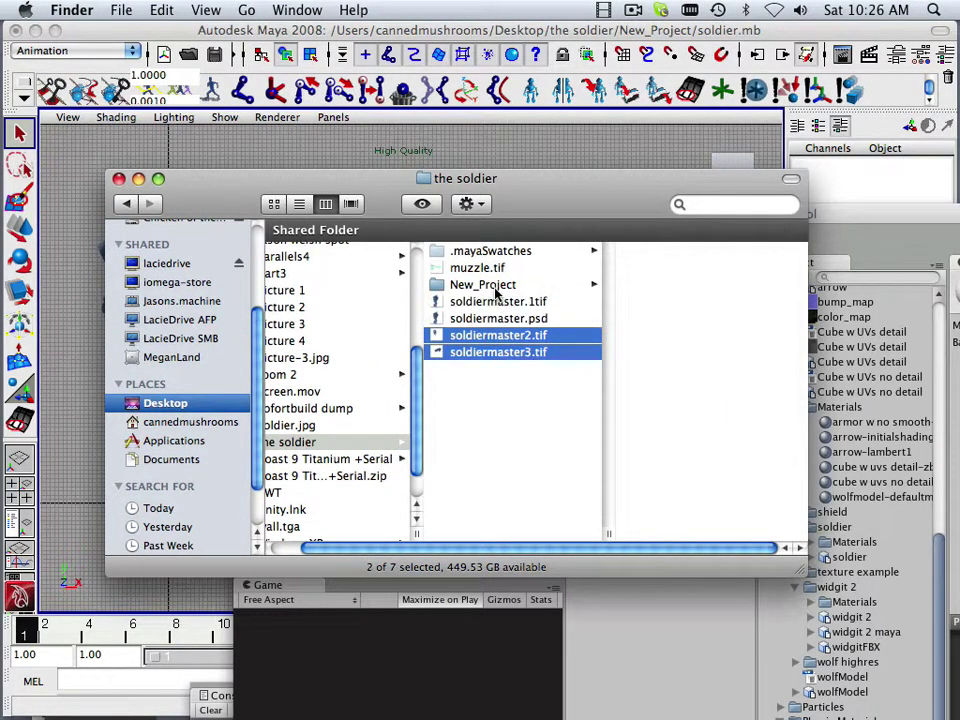
super+click(491, 270)
super+click(491, 302)
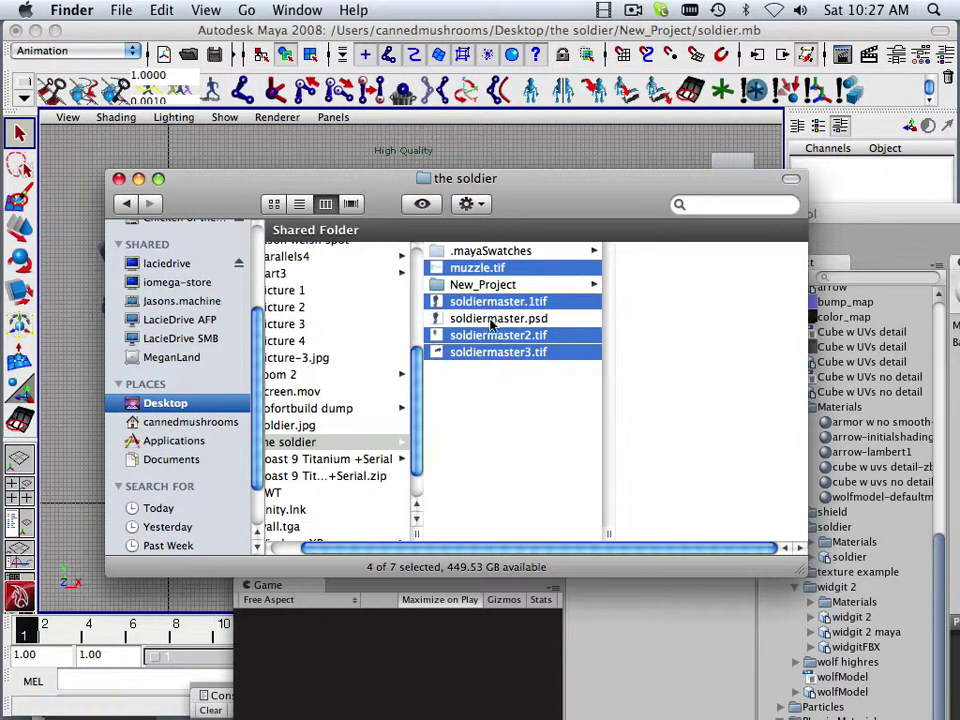
super+click(491, 318)
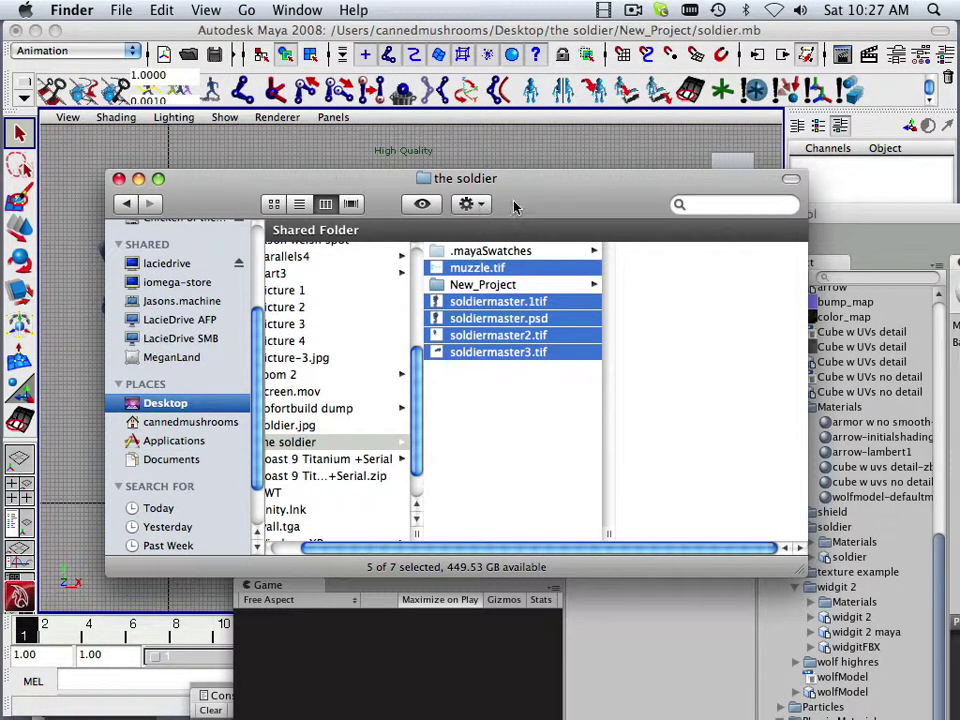
drag(530, 205, 435, 165)
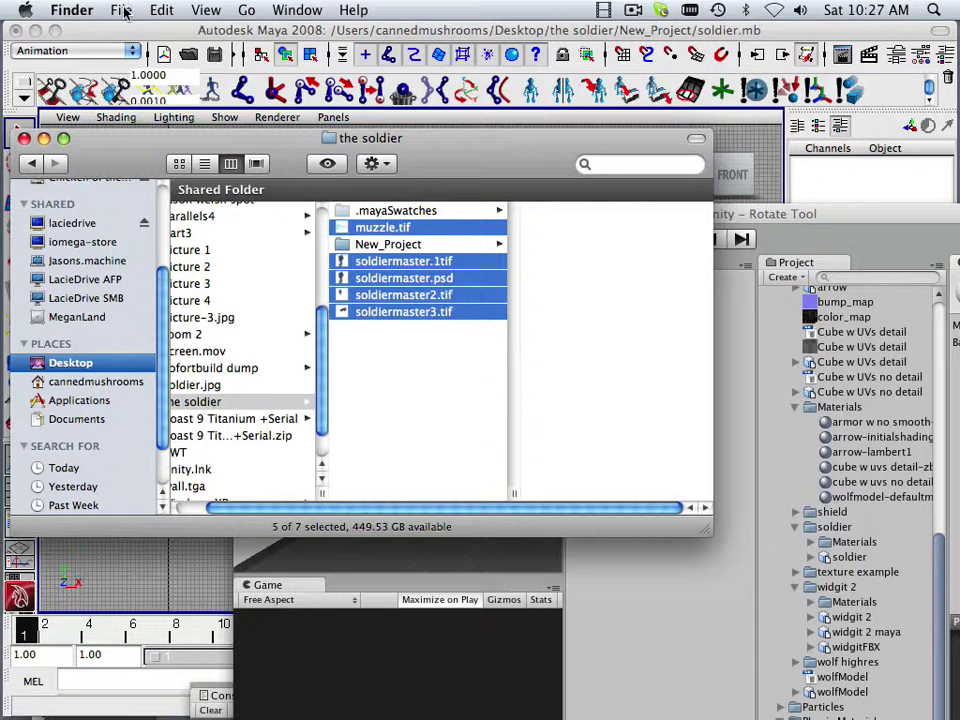
Copy the five texture files and browse mac-hd > Users > Shared into the Unity folder
click(160, 10)
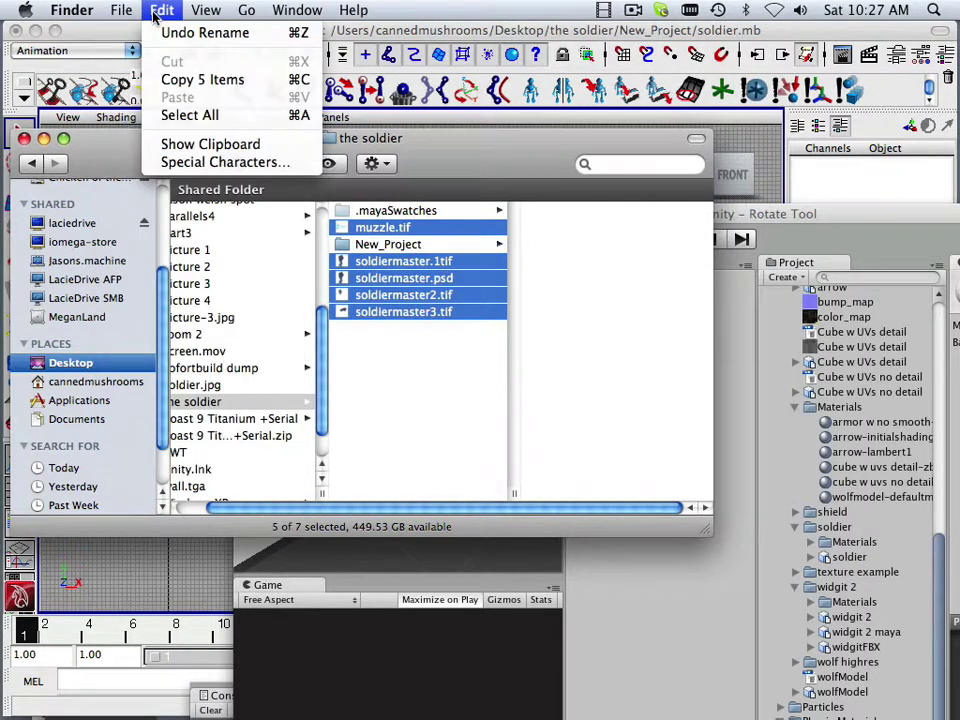
click(194, 85)
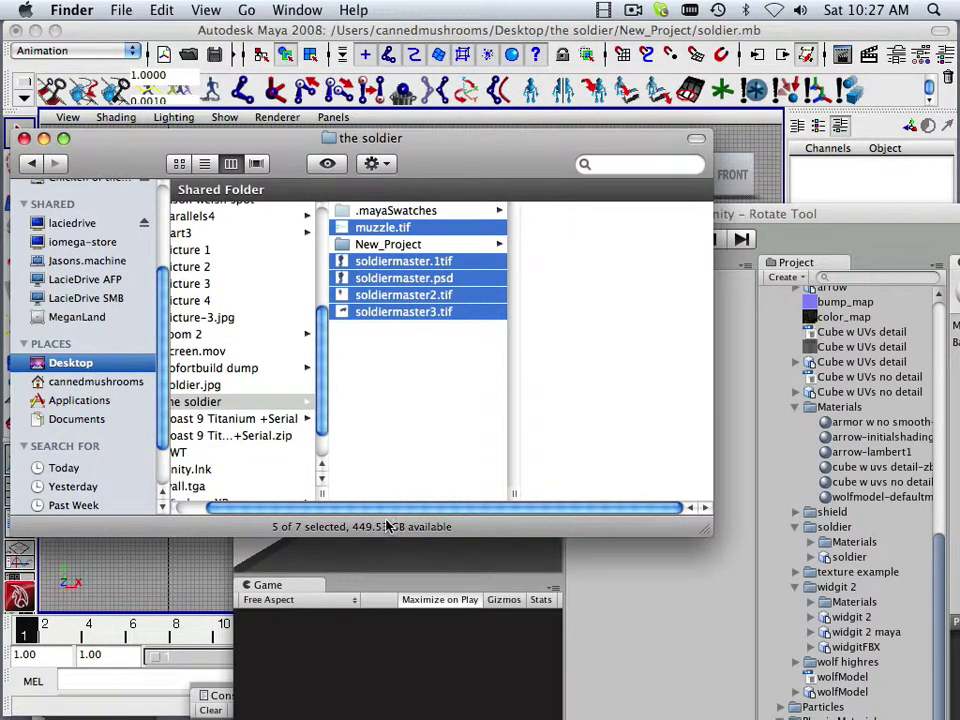
drag(370, 518, 200, 510)
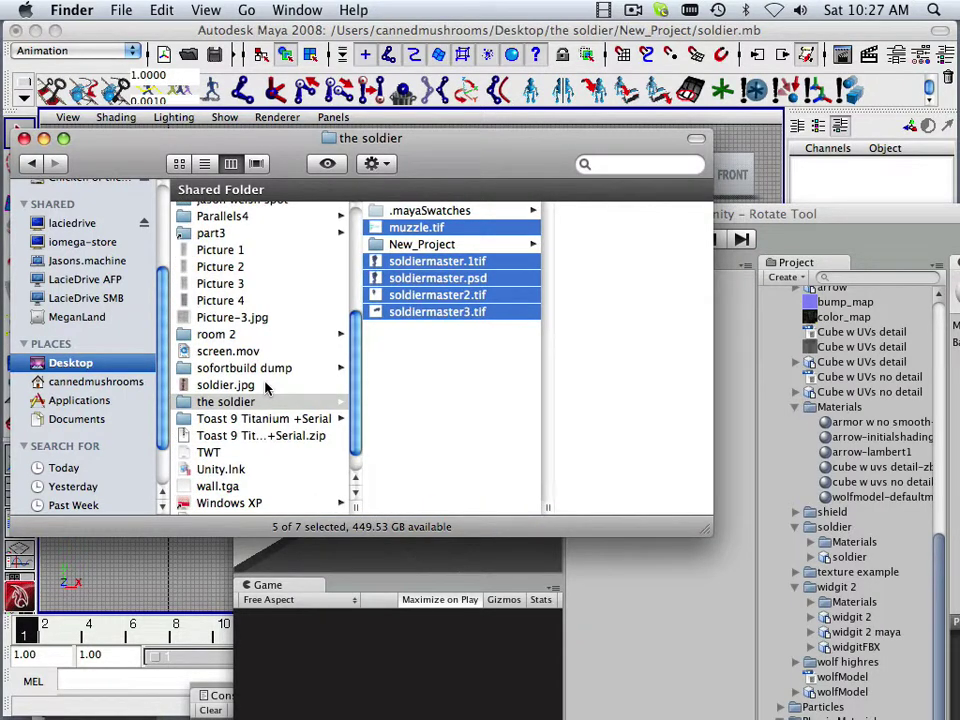
scroll(263, 388, up, 5)
scroll(139, 246, up, 5)
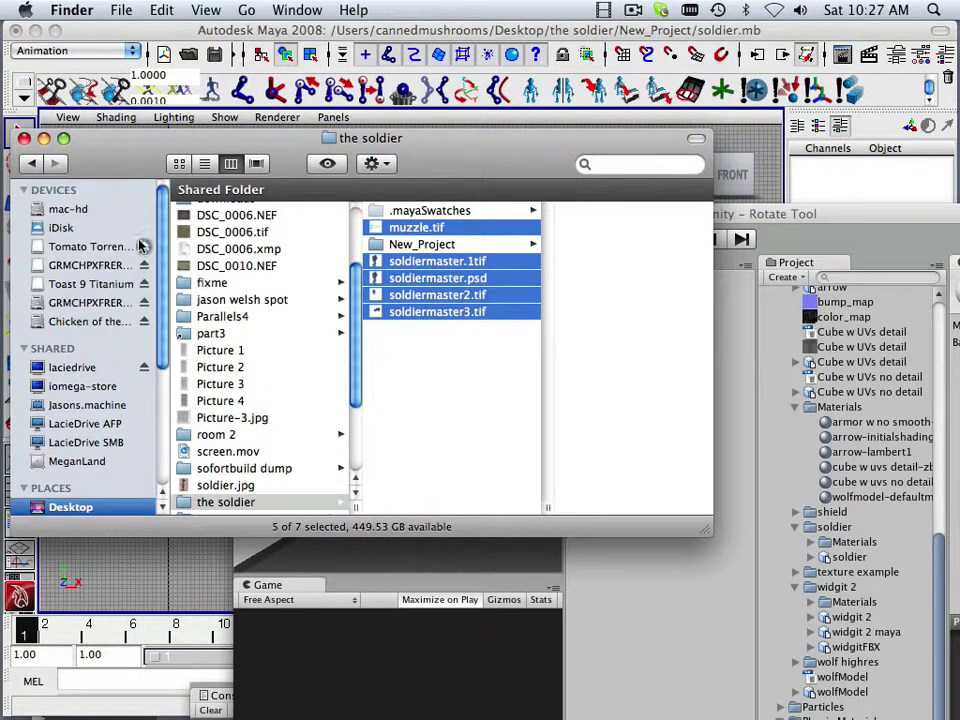
click(84, 212)
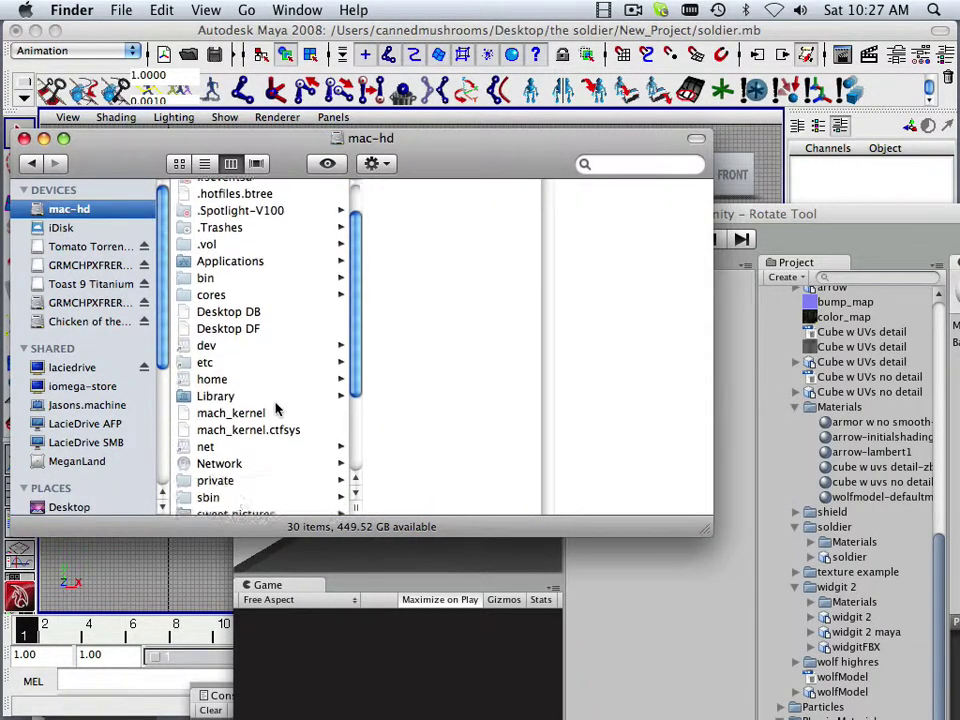
scroll(274, 379, down, 5)
click(211, 456)
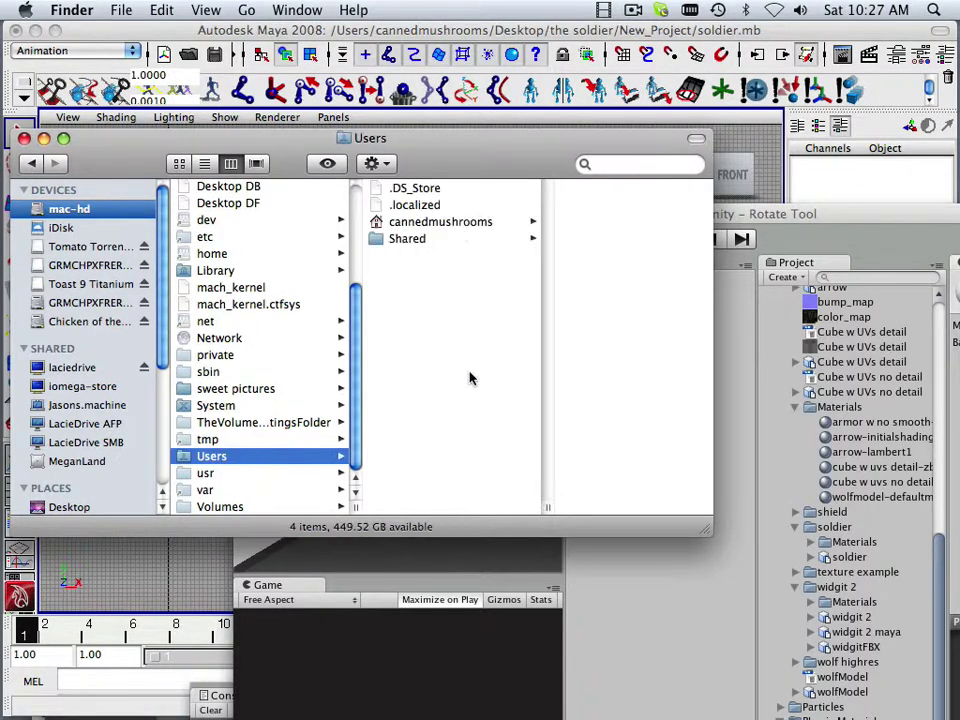
click(435, 236)
drag(431, 142, 327, 93)
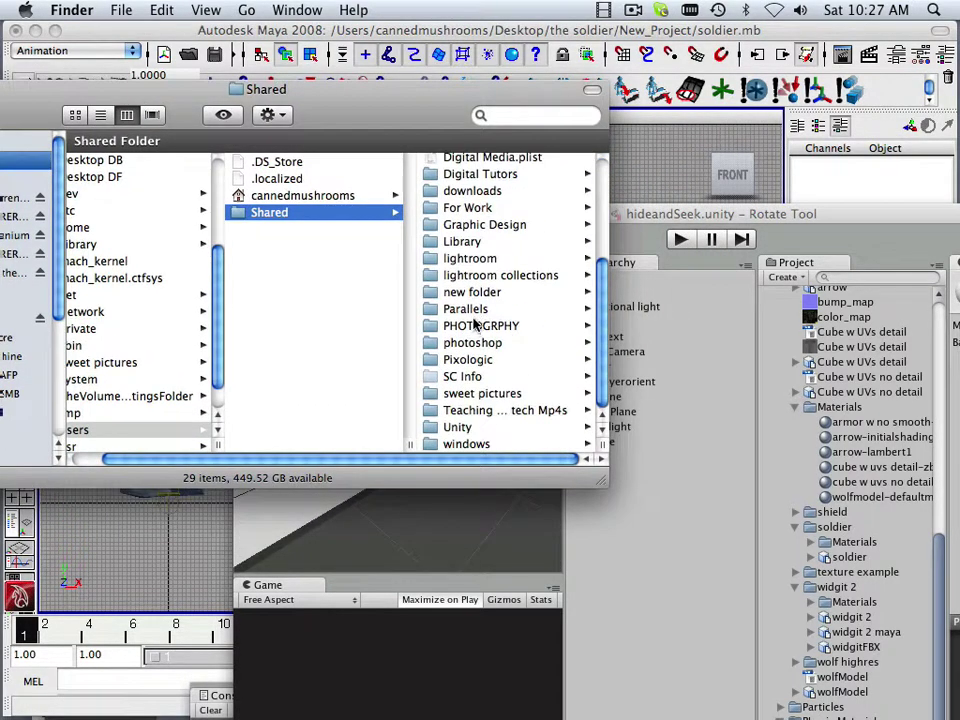
click(455, 427)
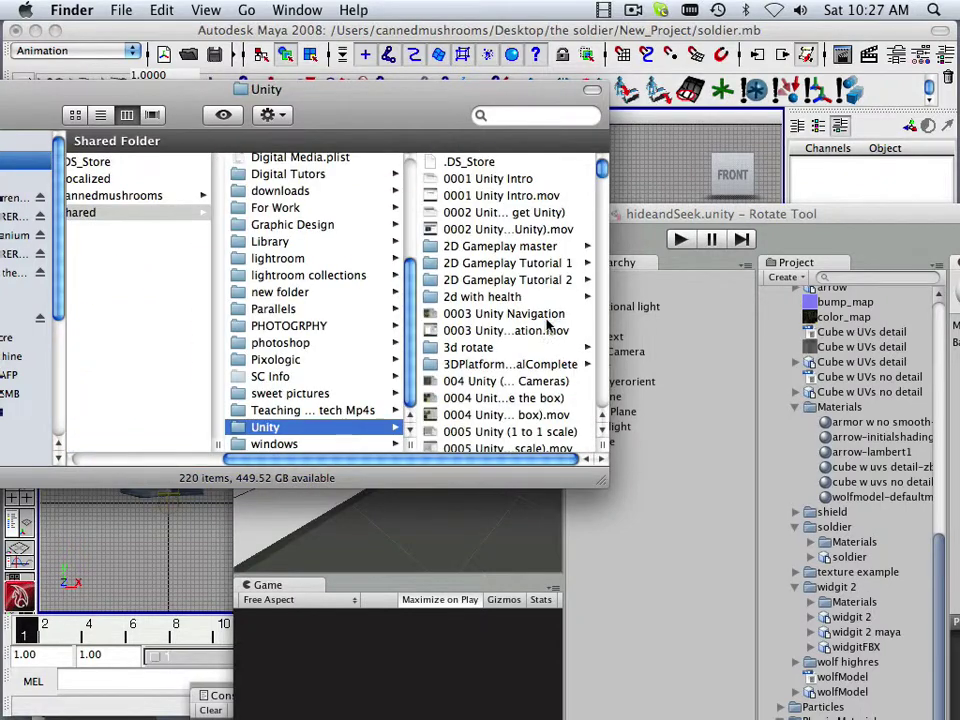
Go into Rotate Tool > Assets > Standard Assets > Objects > soldier > Materials
scroll(547, 323, down, 15)
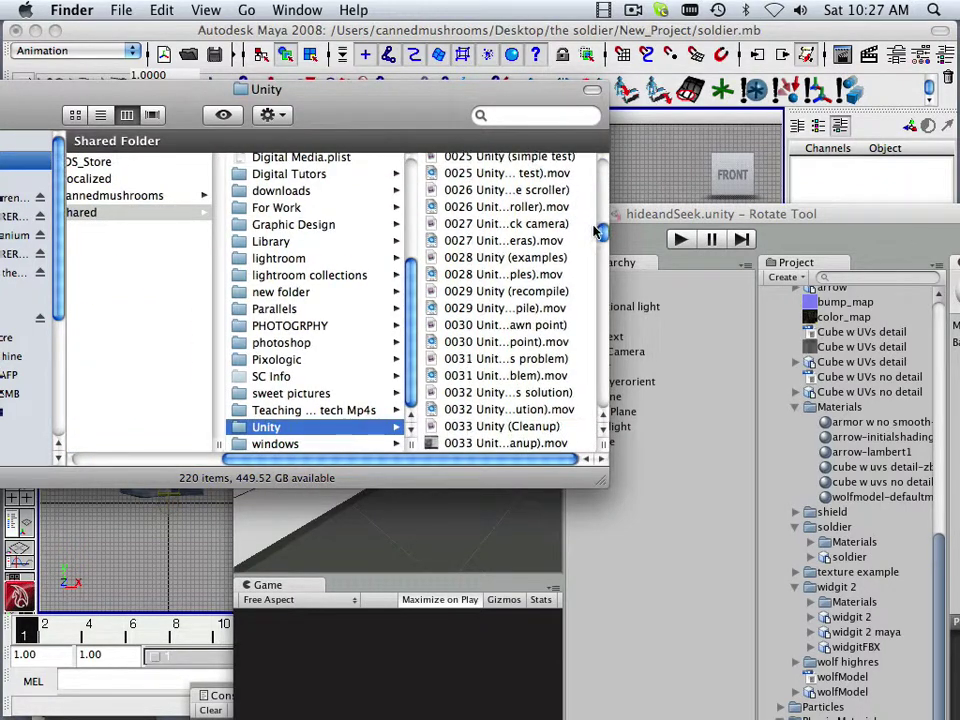
drag(601, 233, 598, 401)
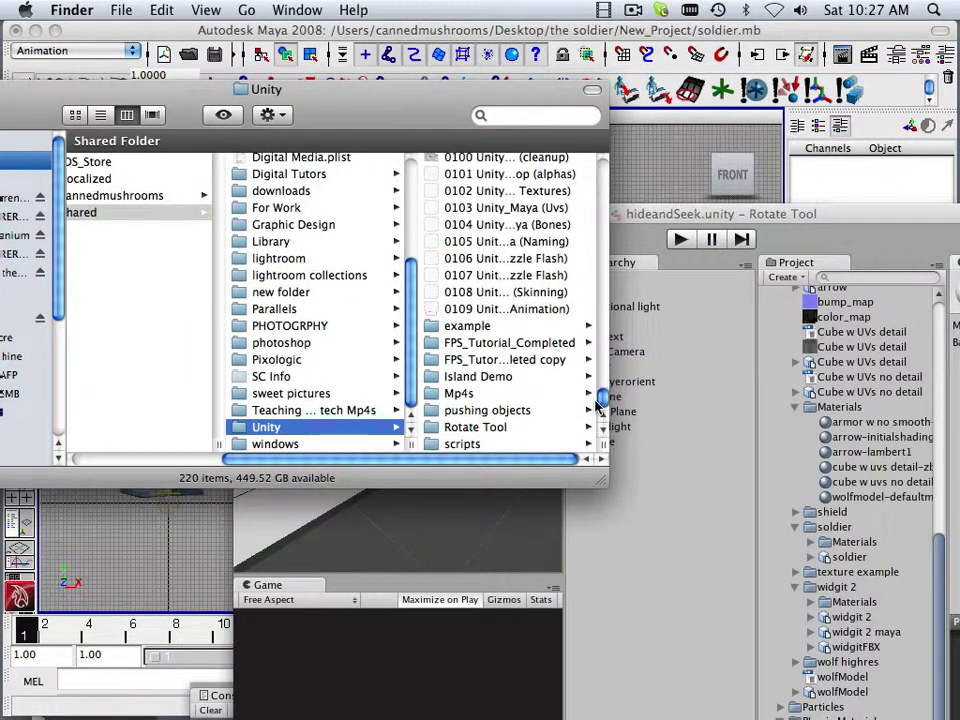
click(560, 427)
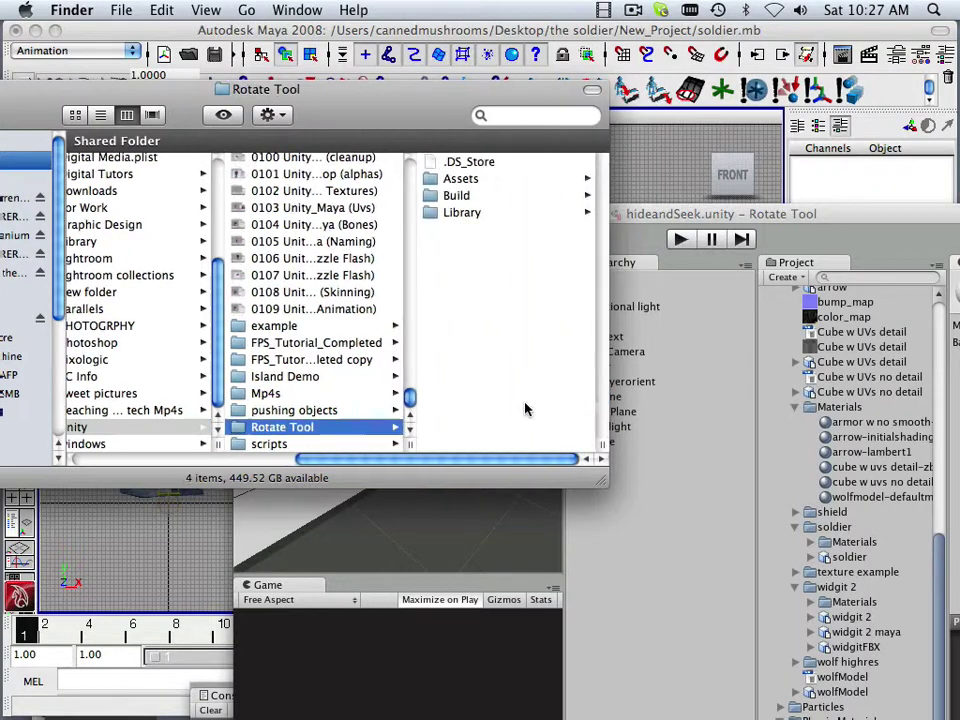
click(480, 180)
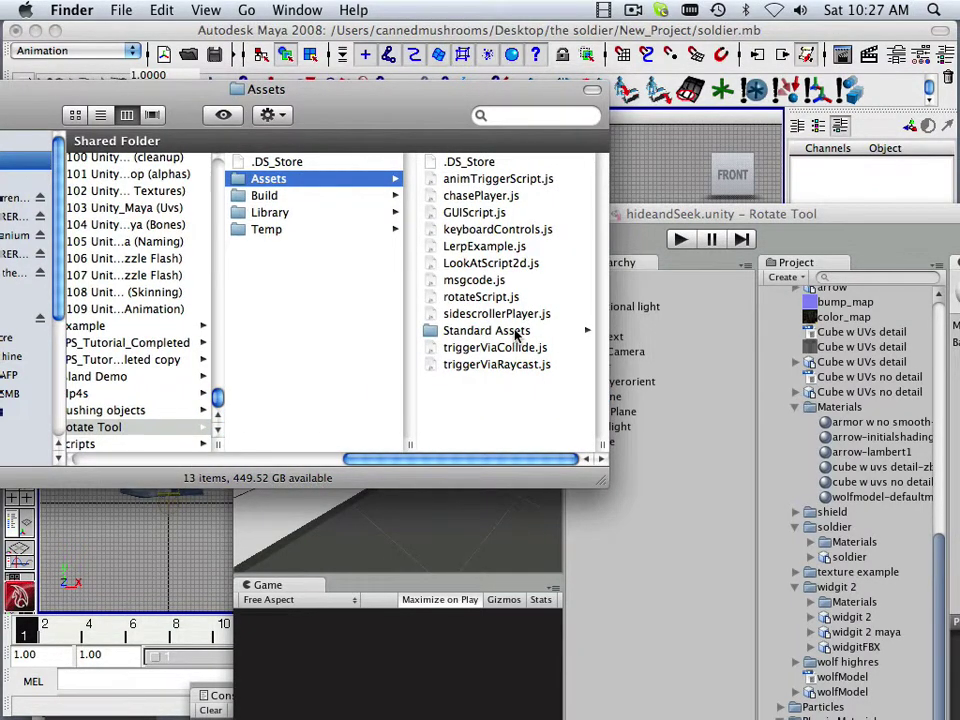
click(517, 336)
scroll(530, 268, down, 5)
scroll(516, 281, up, 3)
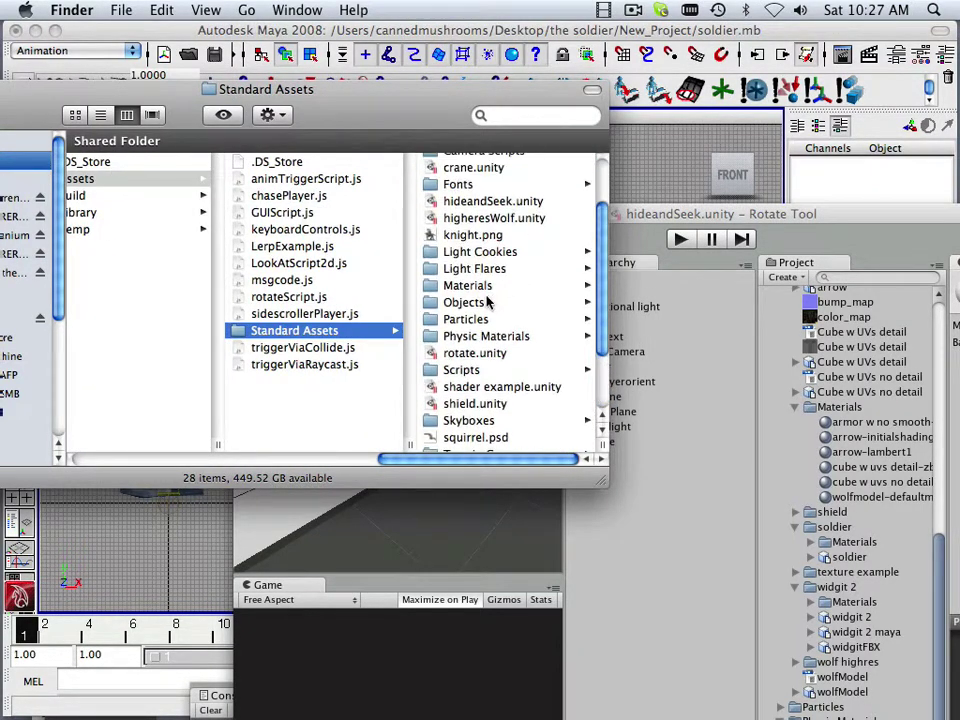
click(487, 302)
scroll(520, 285, down, 3)
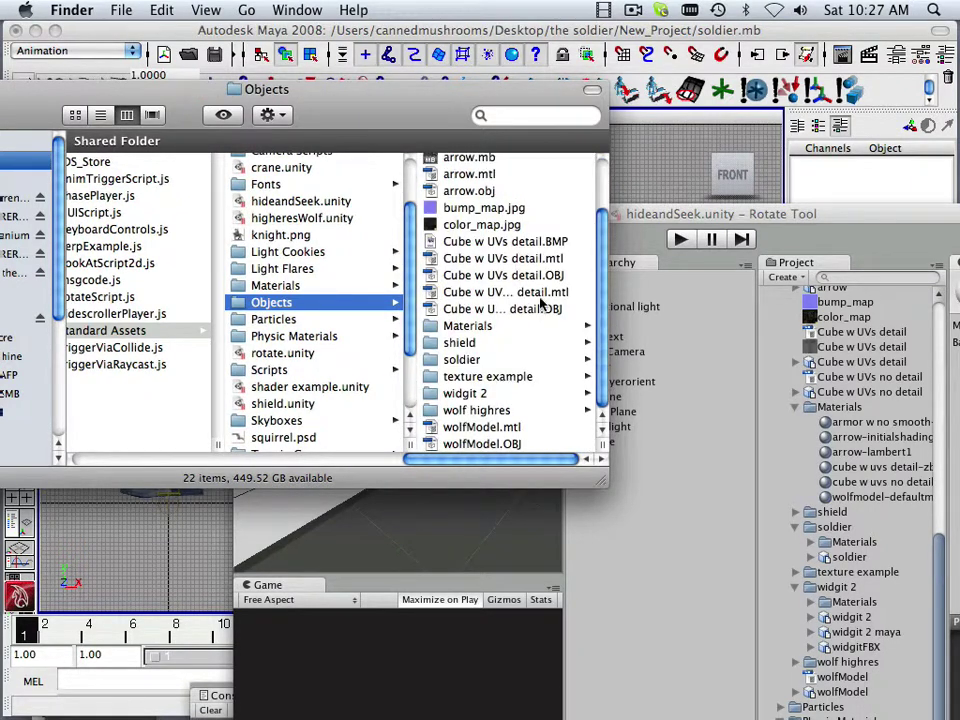
click(462, 362)
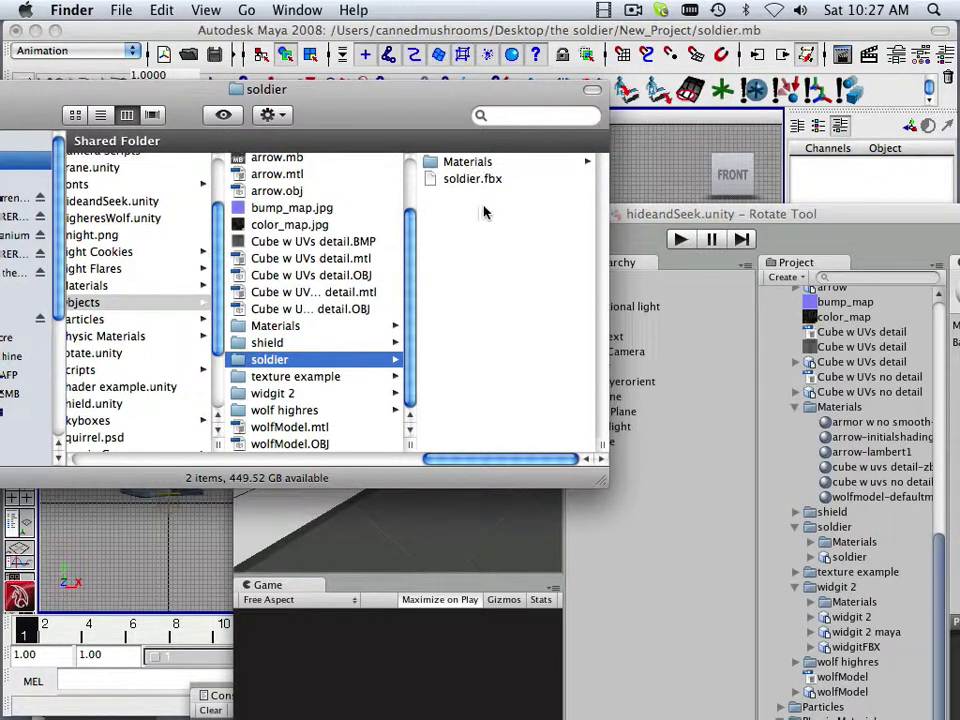
click(468, 163)
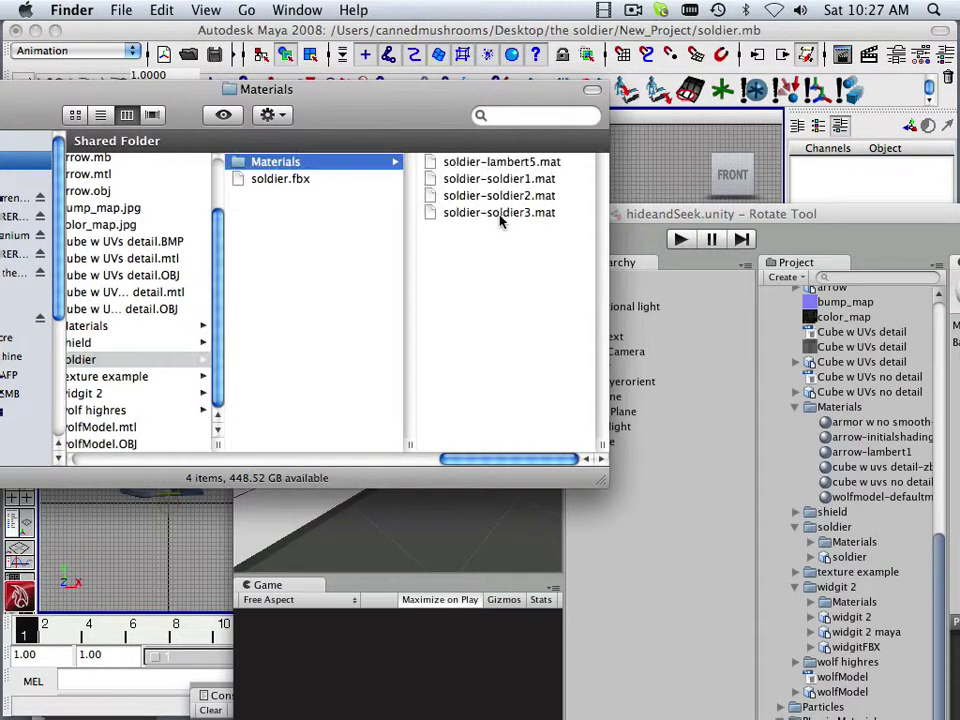
Paste the textures into Materials and select the pasted soldiermaster files to check them
click(160, 12)
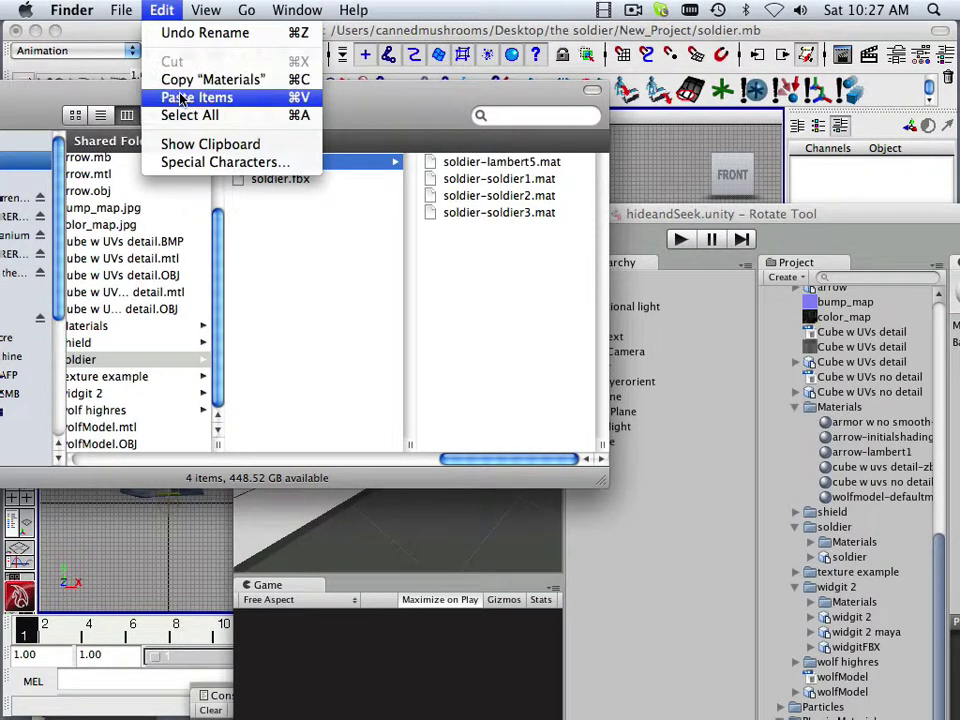
click(206, 97)
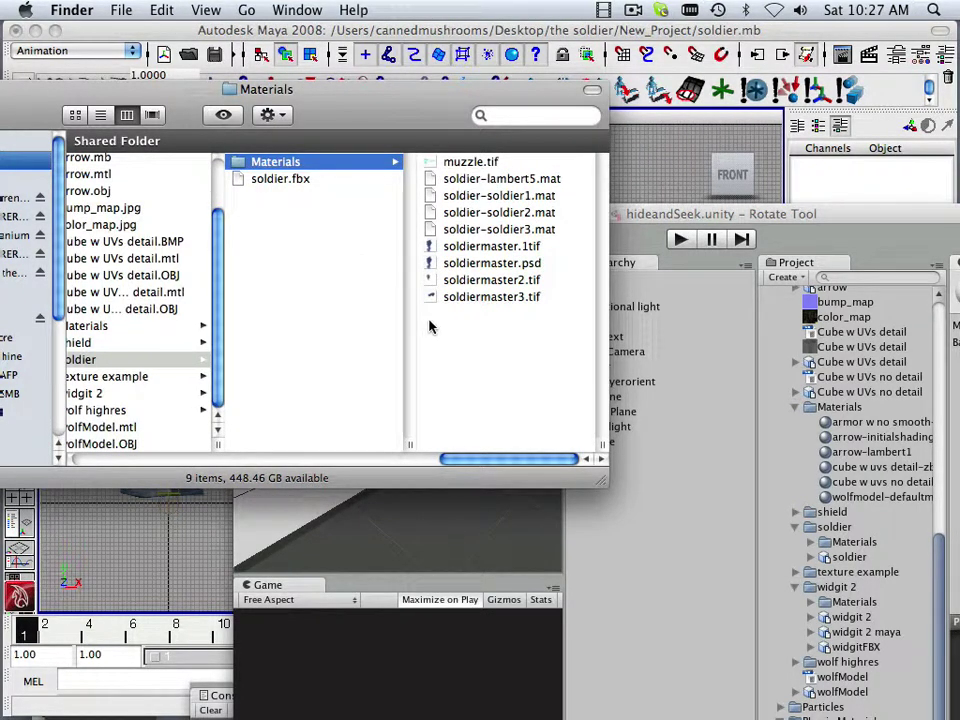
click(495, 246)
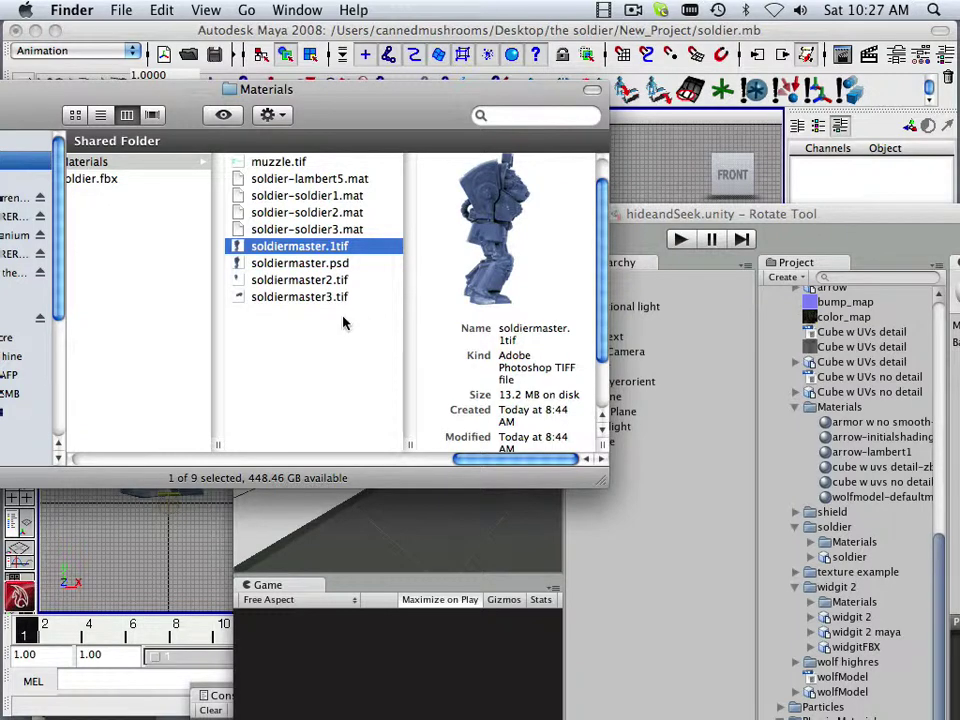
drag(354, 336, 254, 252)
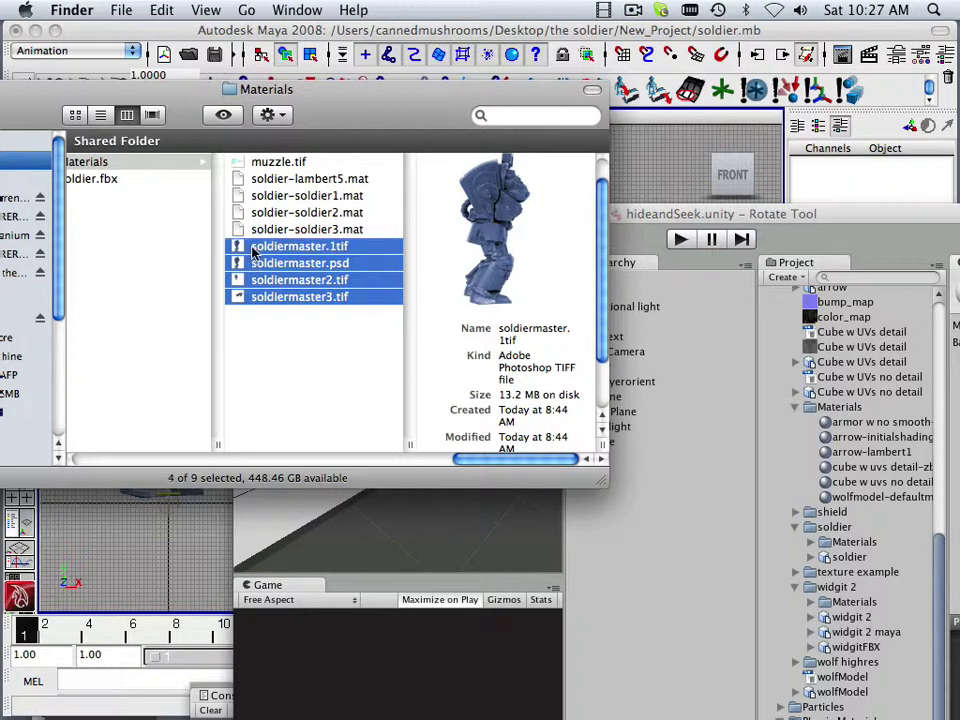
click(332, 332)
click(326, 298)
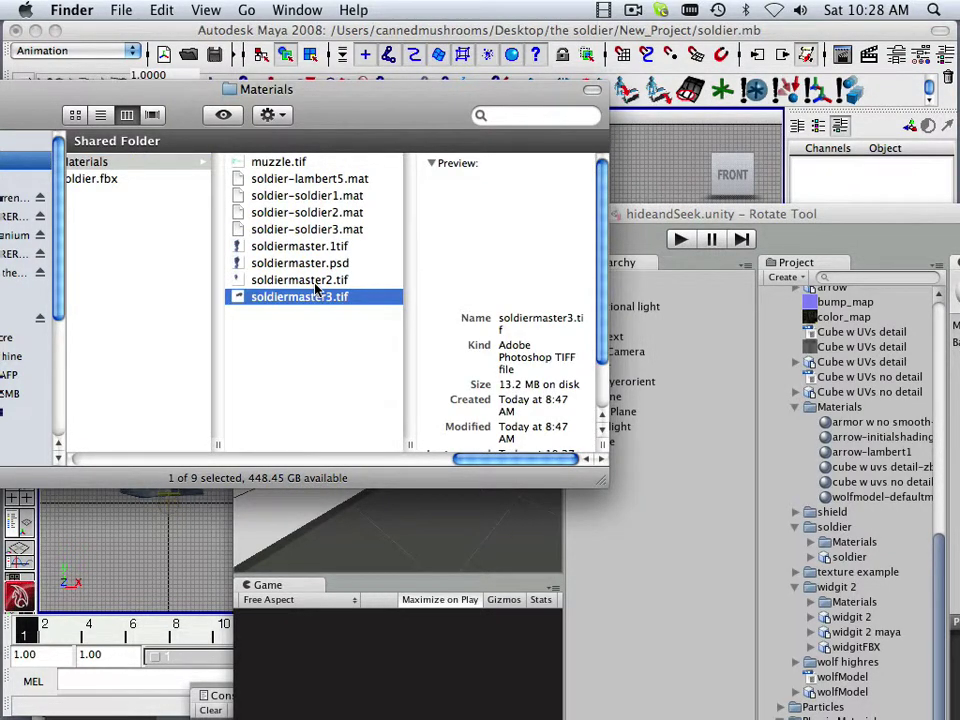
shift+click(308, 280)
super+click(297, 248)
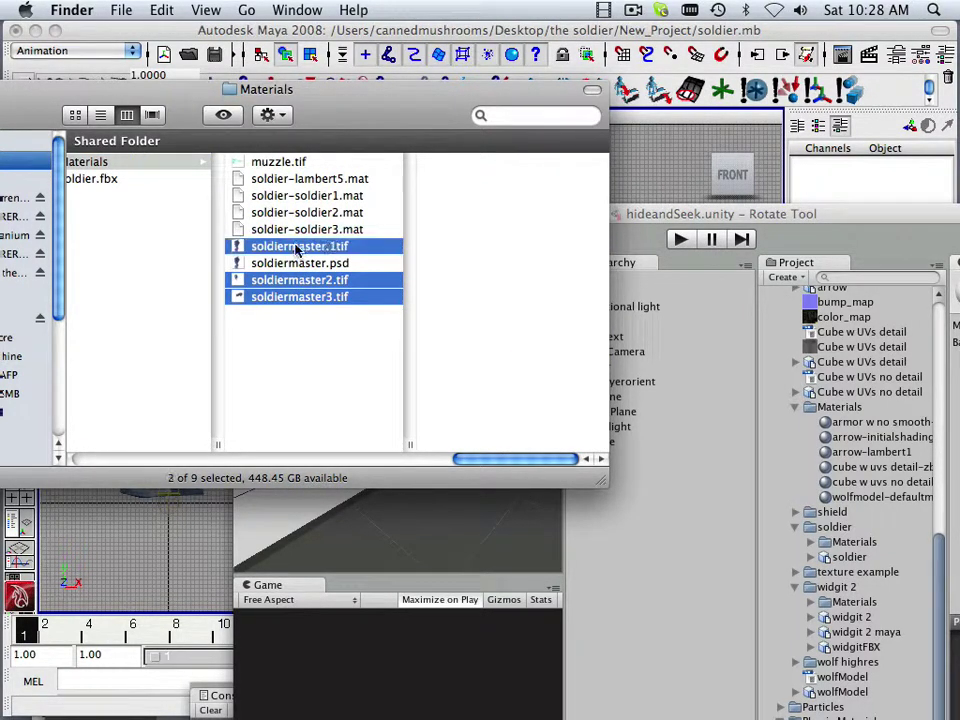
Open the three soldier textures in Photoshop from the file's right-click menu
right_click(297, 250)
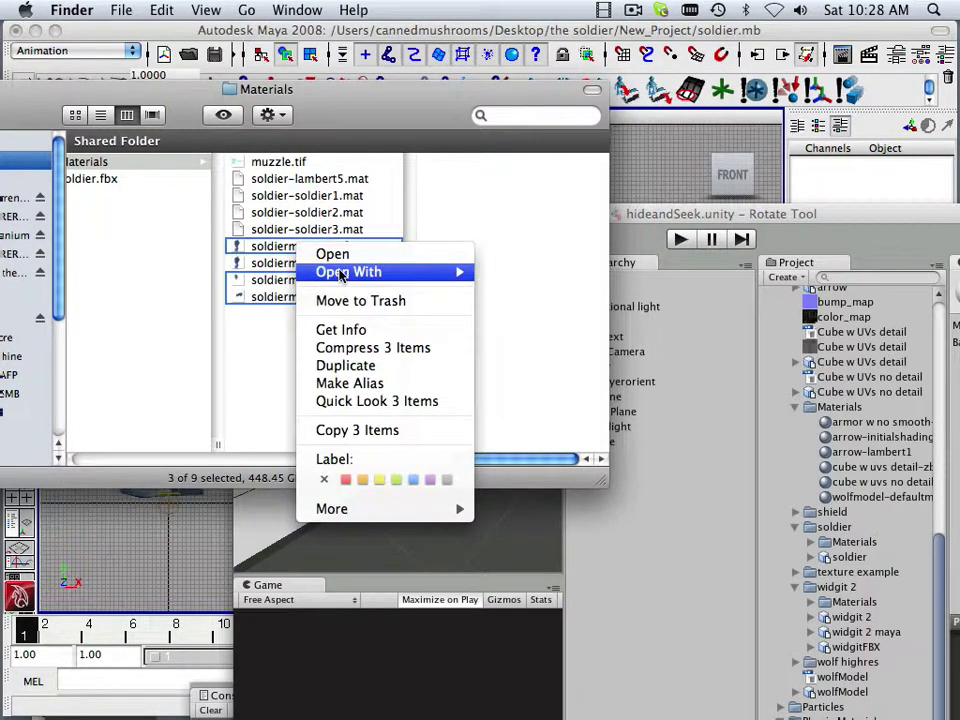
mouse_move(433, 274)
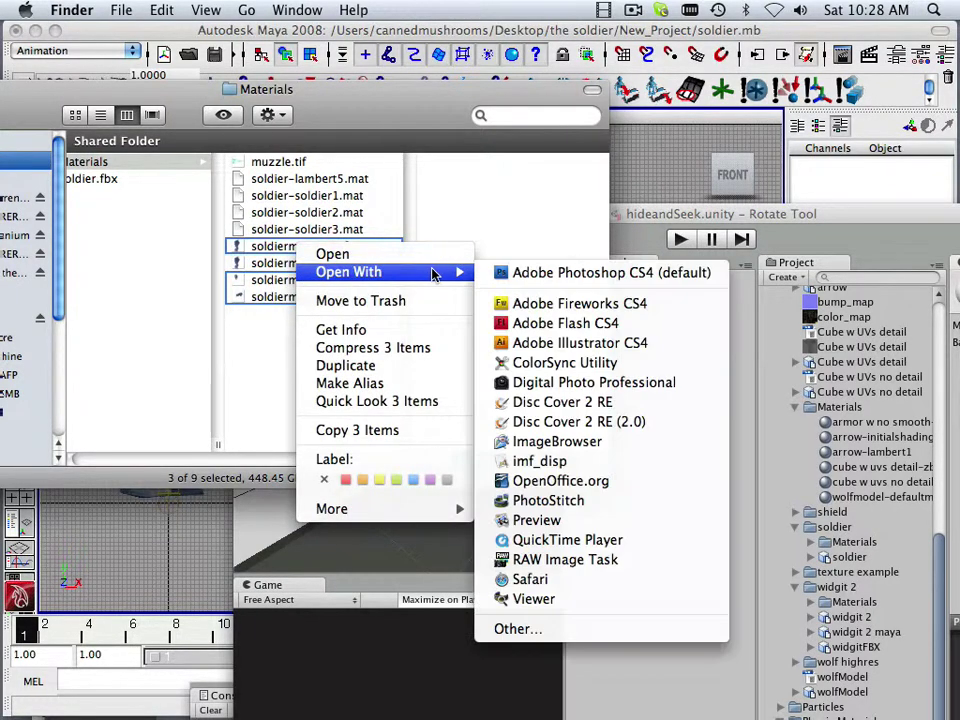
click(508, 272)
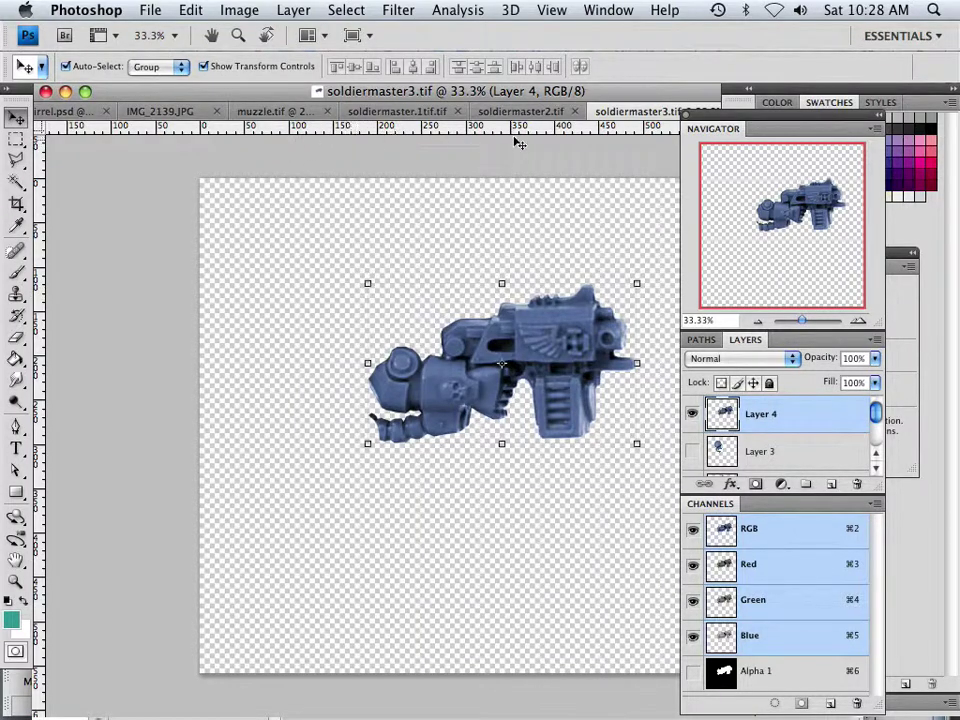
Look through the soldiermaster.1tif, soldiermaster2.tif, muzzle.tif and IMG_2139.JPG documents
click(414, 112)
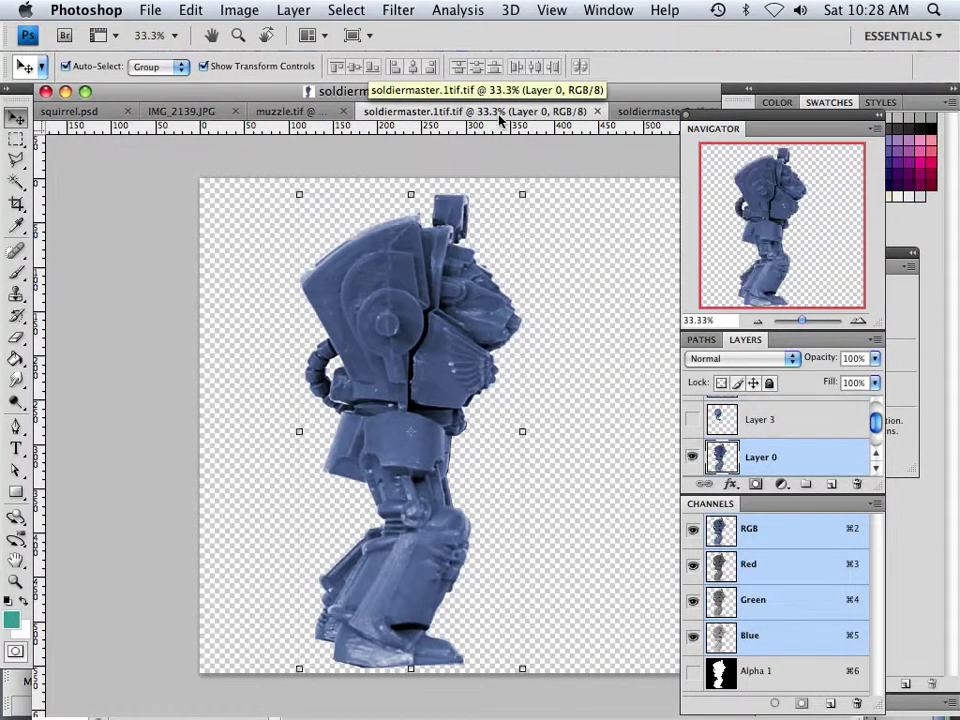
click(645, 113)
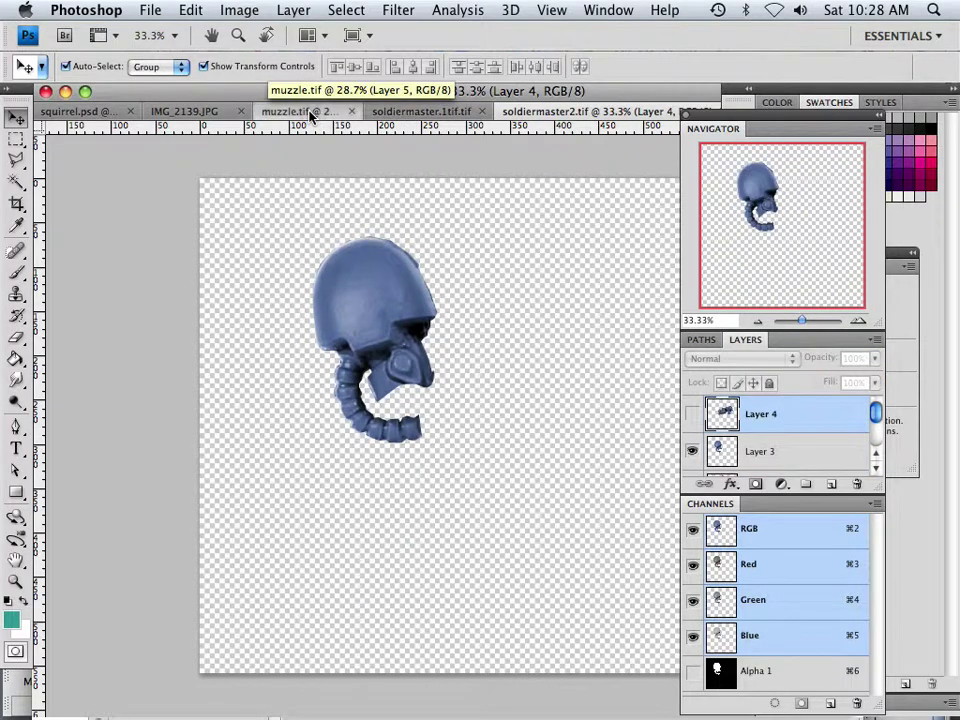
click(301, 112)
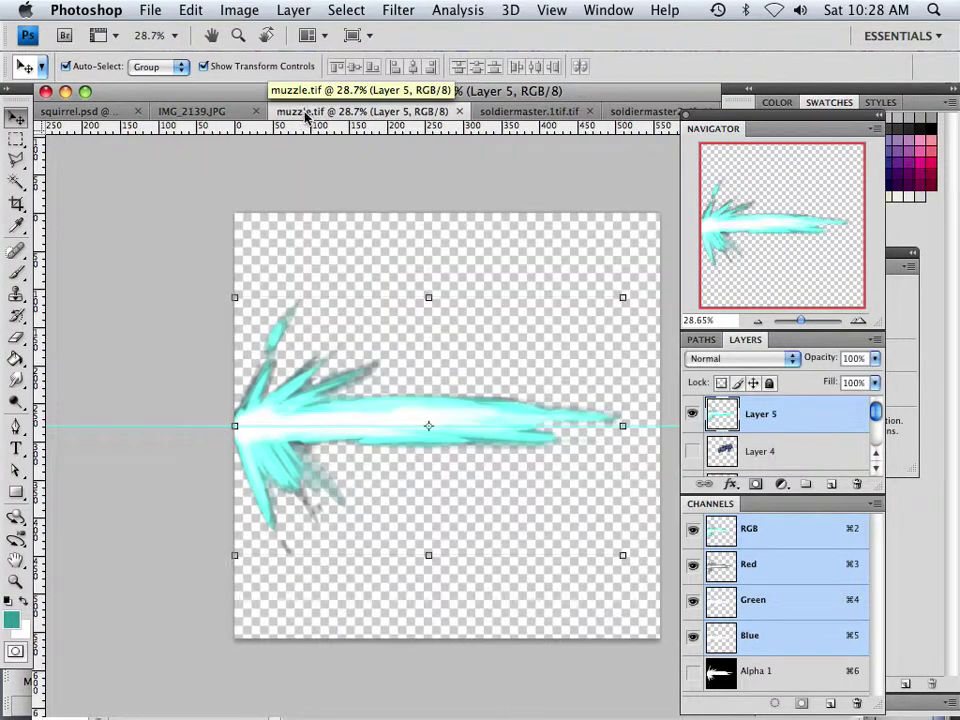
click(210, 112)
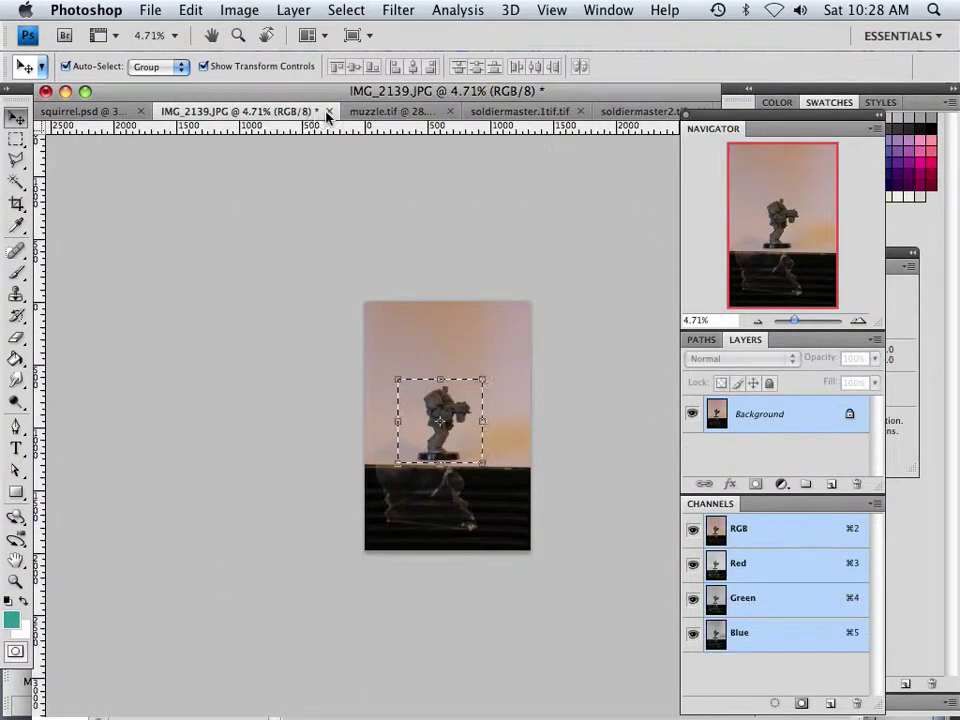
Close IMG_2139.JPG and squirrel.psd without saving, leaving muzzle.tif showing
click(141, 111)
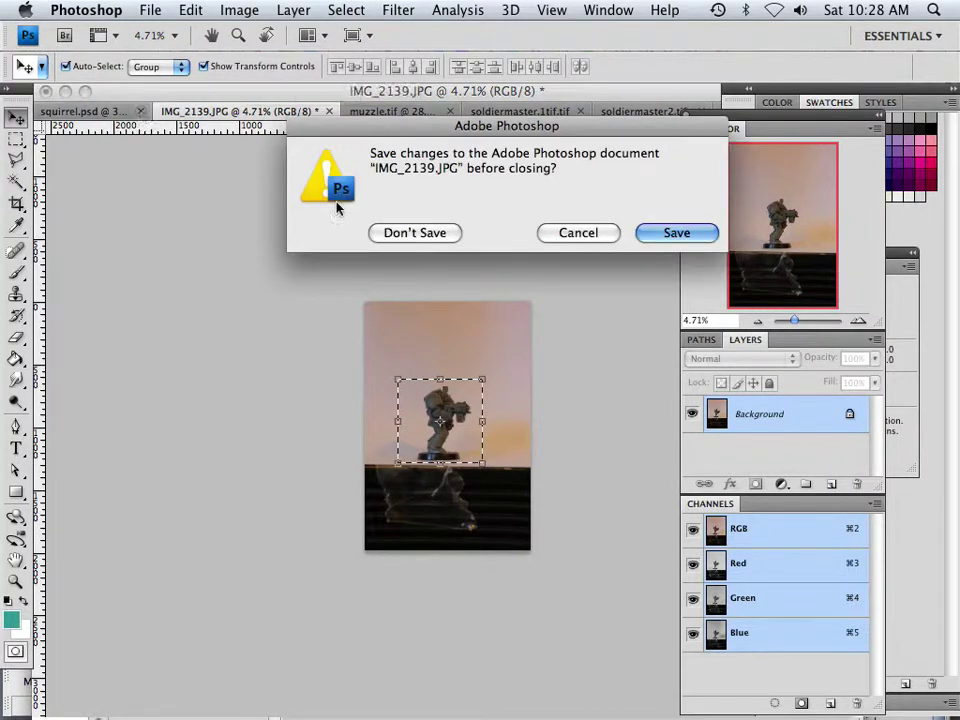
click(396, 231)
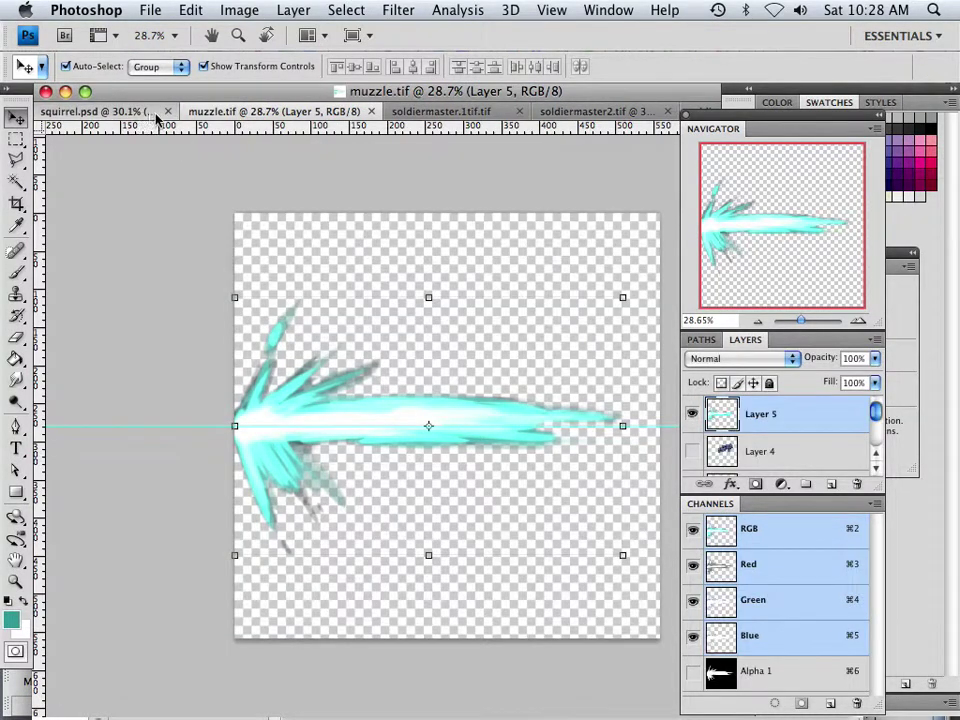
click(115, 111)
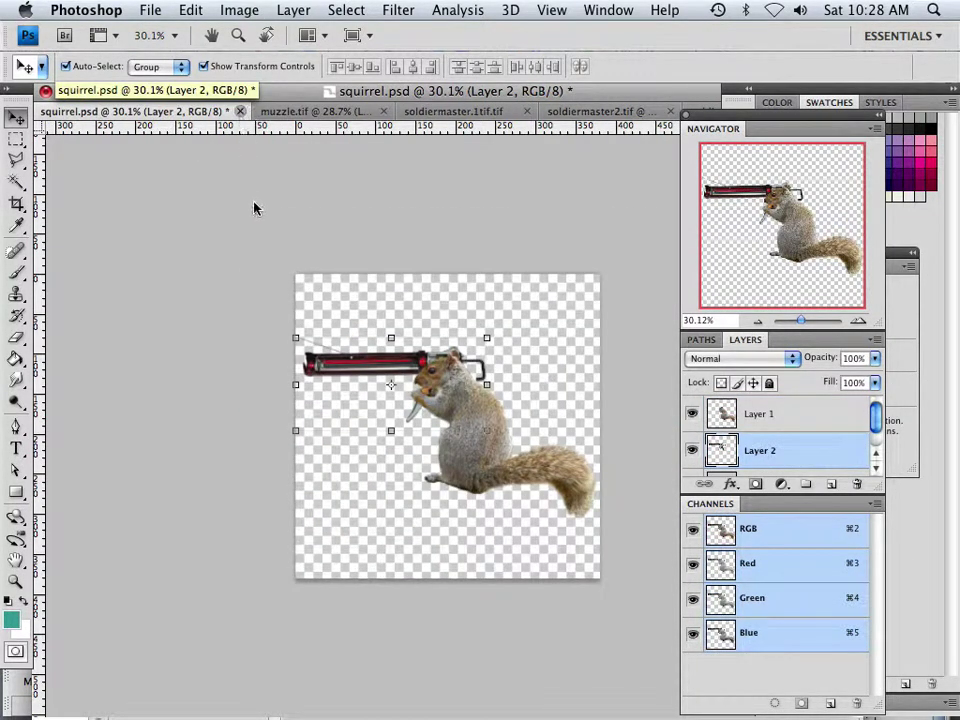
key(super+w)
click(420, 231)
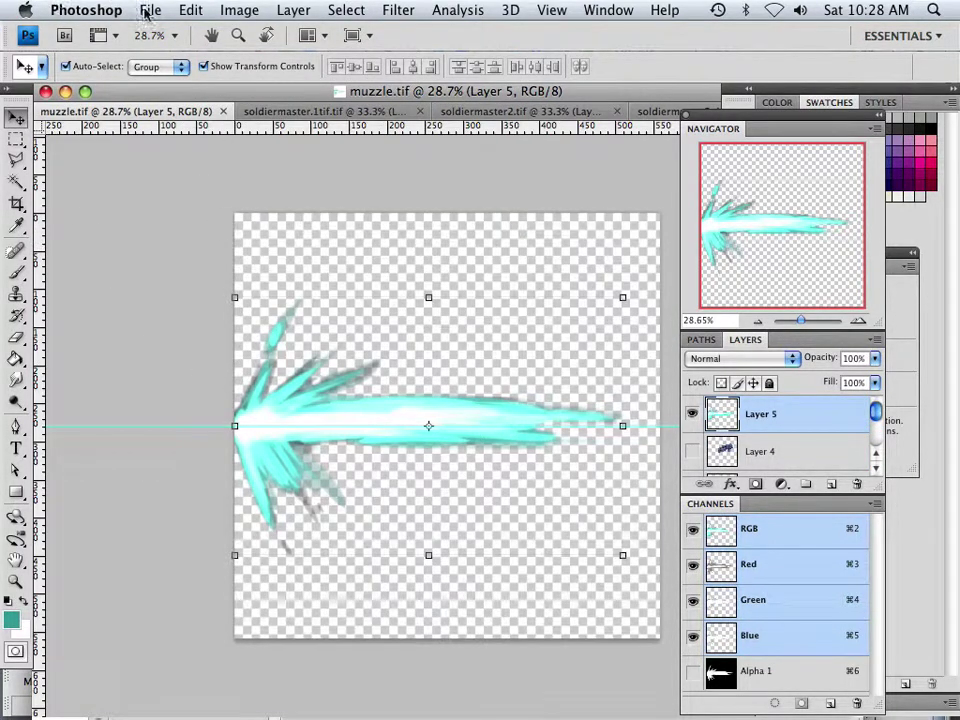
Resize the muzzle flash image to 1024 × 1024 pixels
click(232, 10)
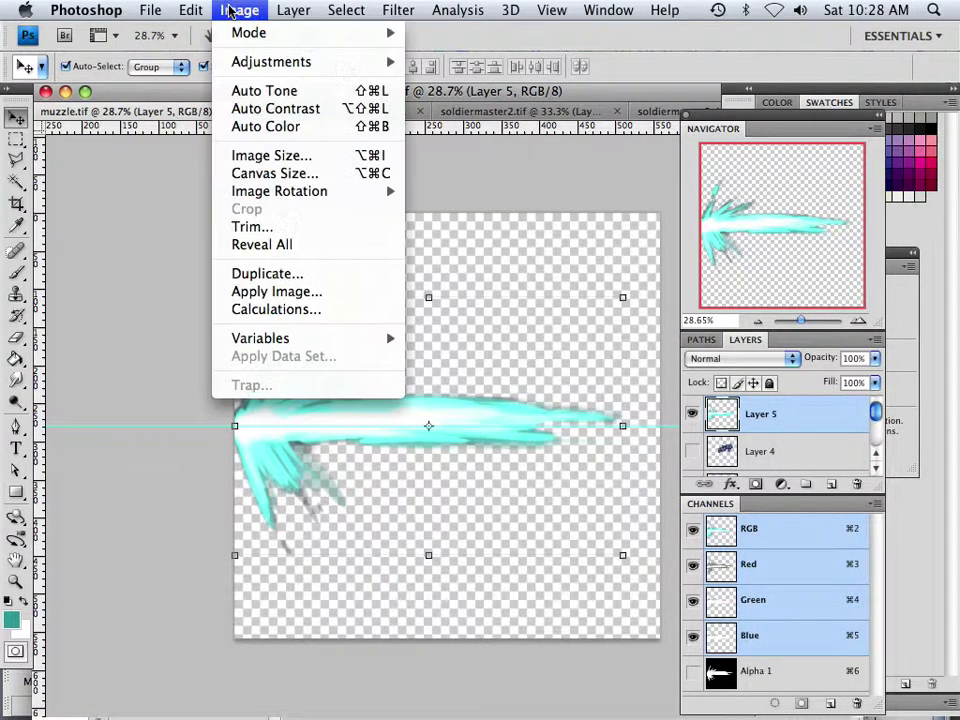
click(290, 160)
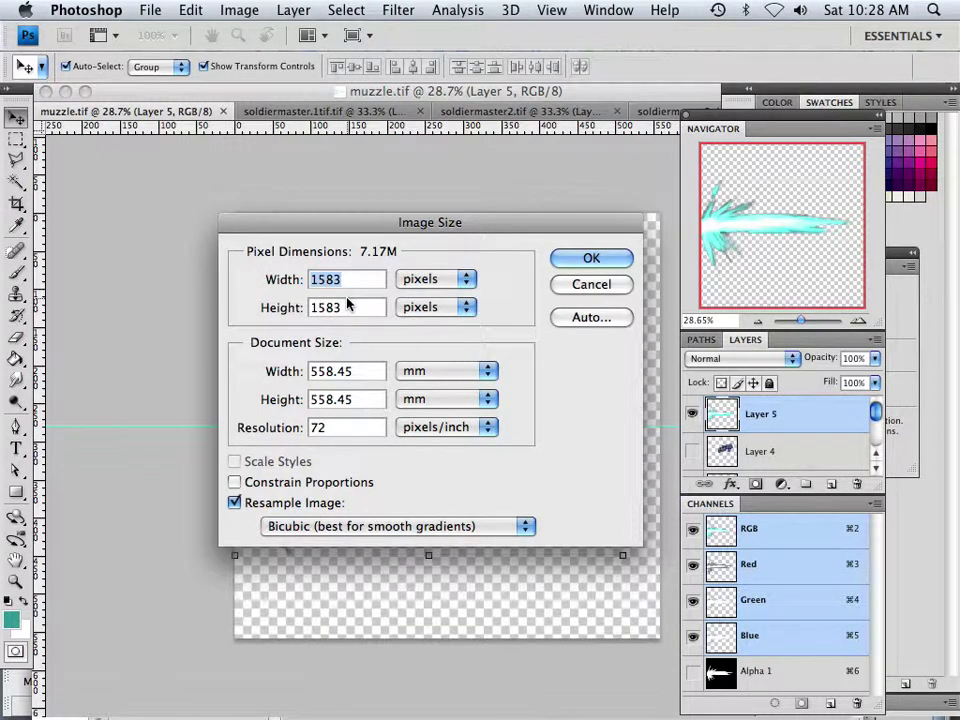
text(20)
key(BackSpace)
key(BackSpace)
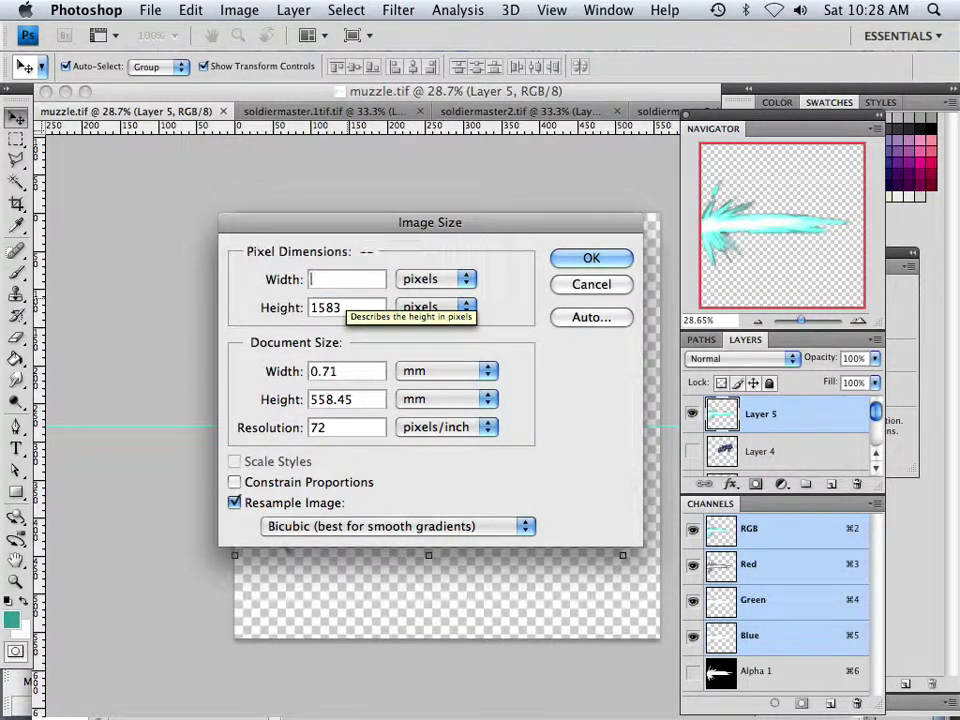
text(1024)
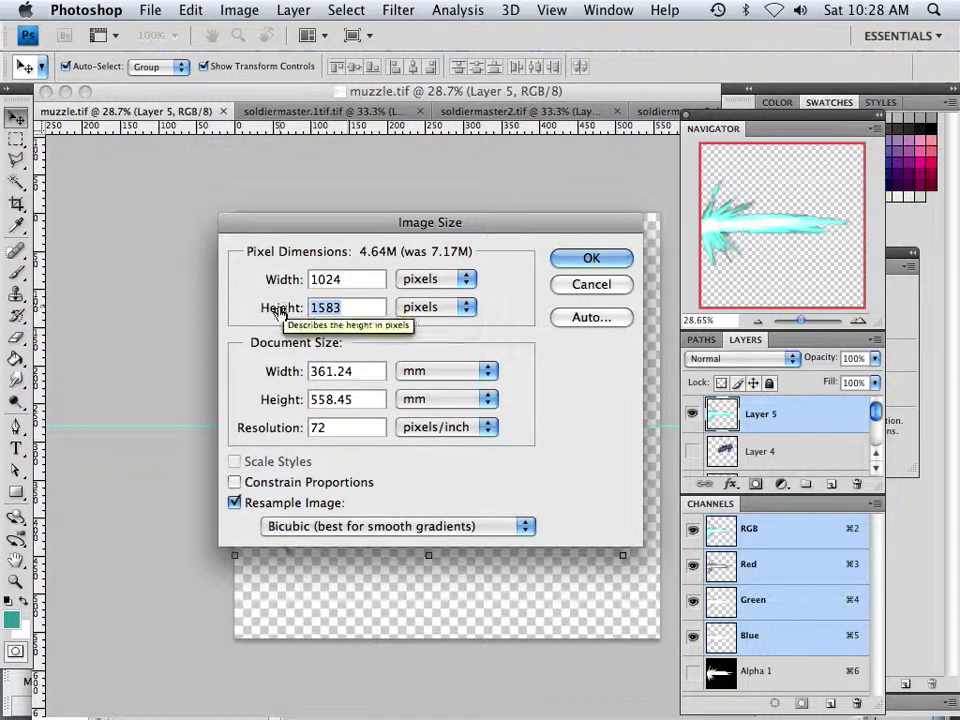
key(Tab)
text(1024)
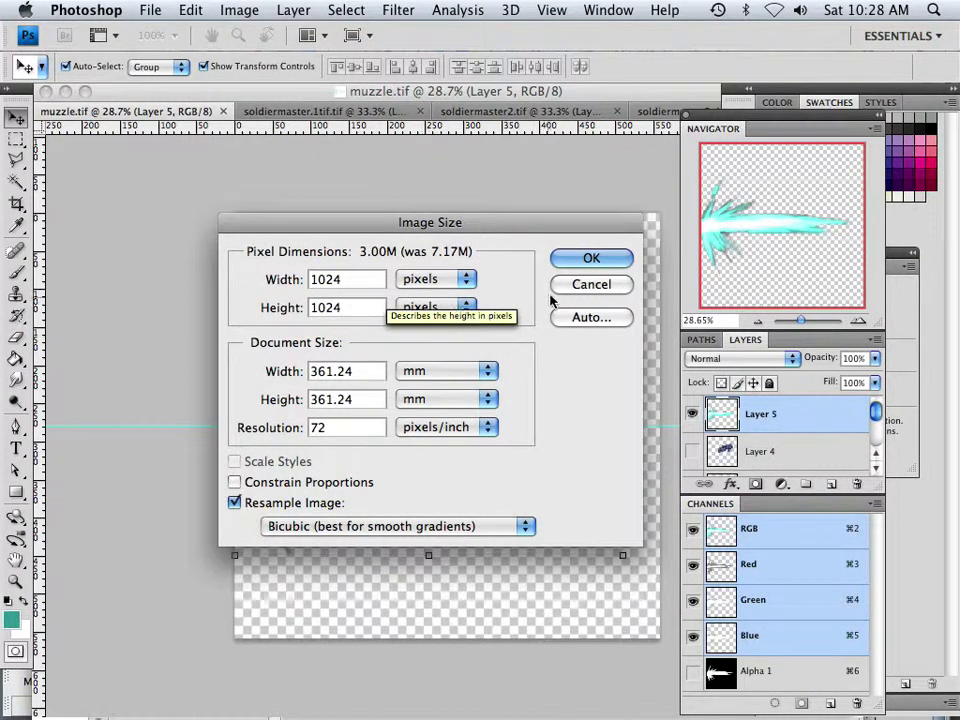
click(590, 259)
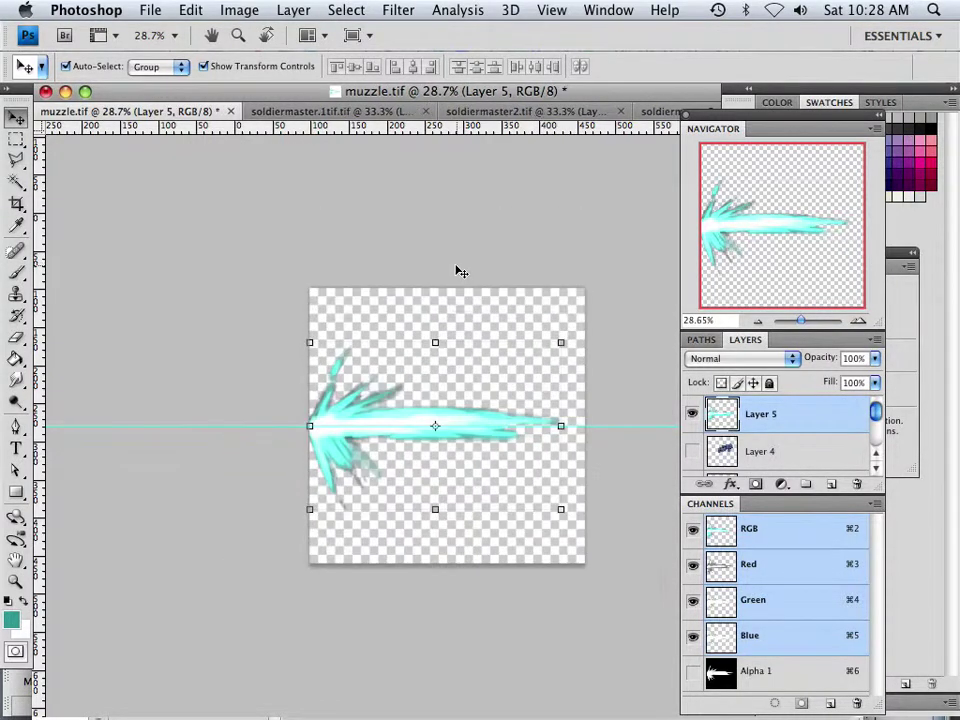
Save it as muzzle.png in PNG format with no interlacing
click(150, 10)
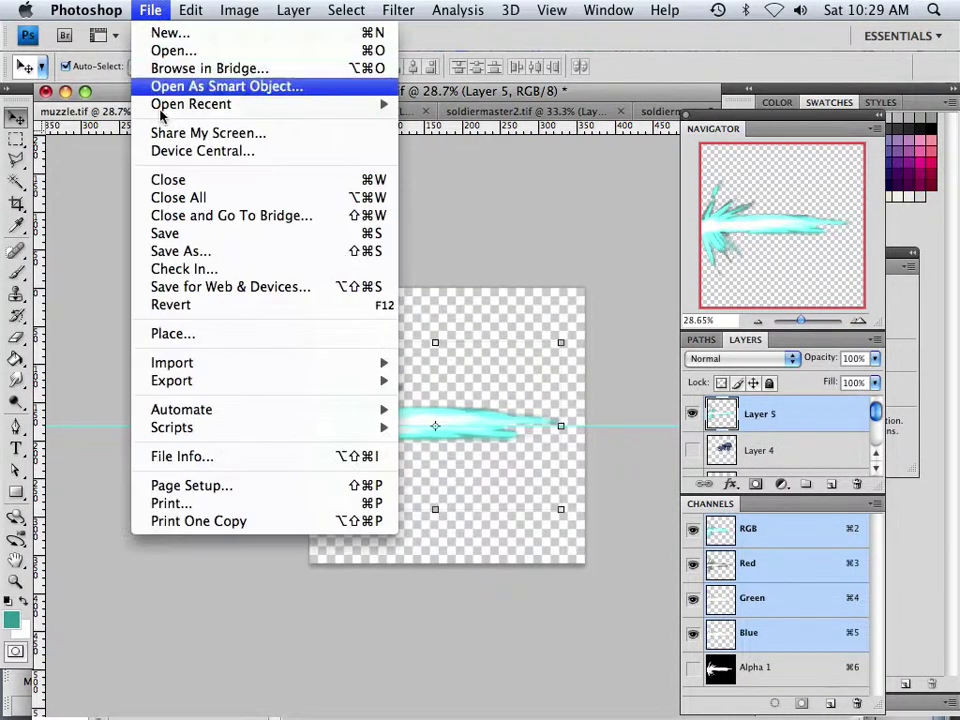
click(192, 252)
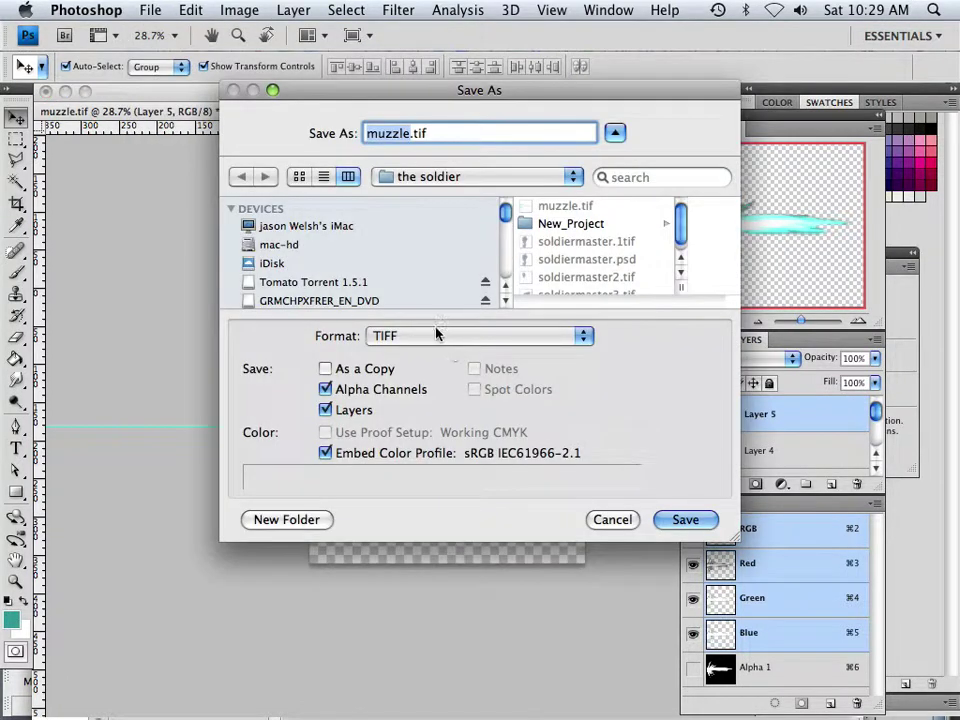
click(435, 334)
click(400, 268)
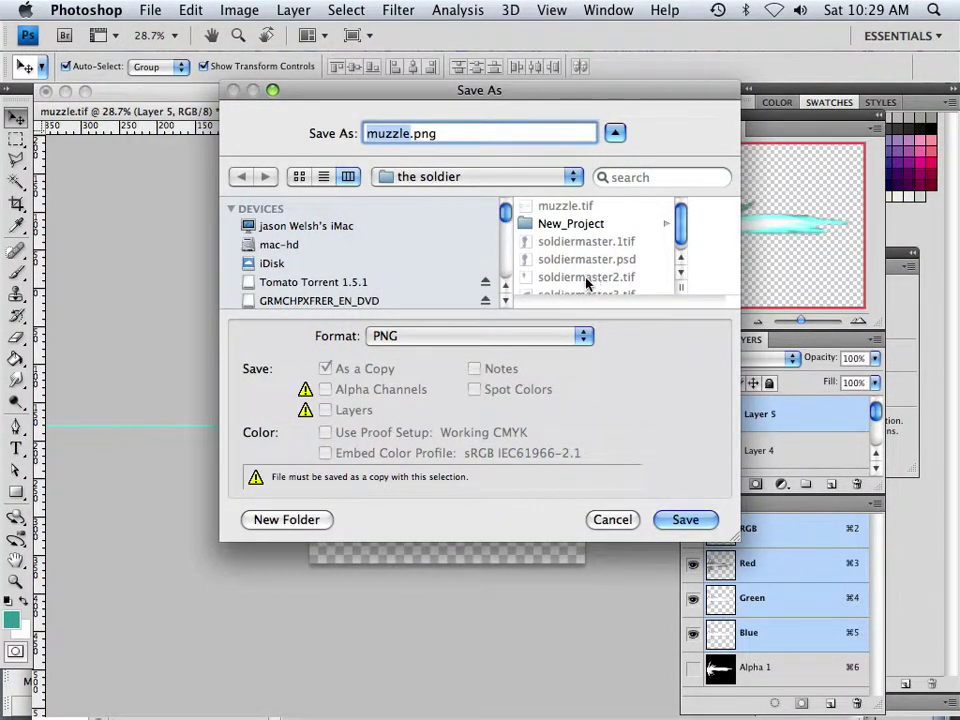
scroll(680, 255, down, 1)
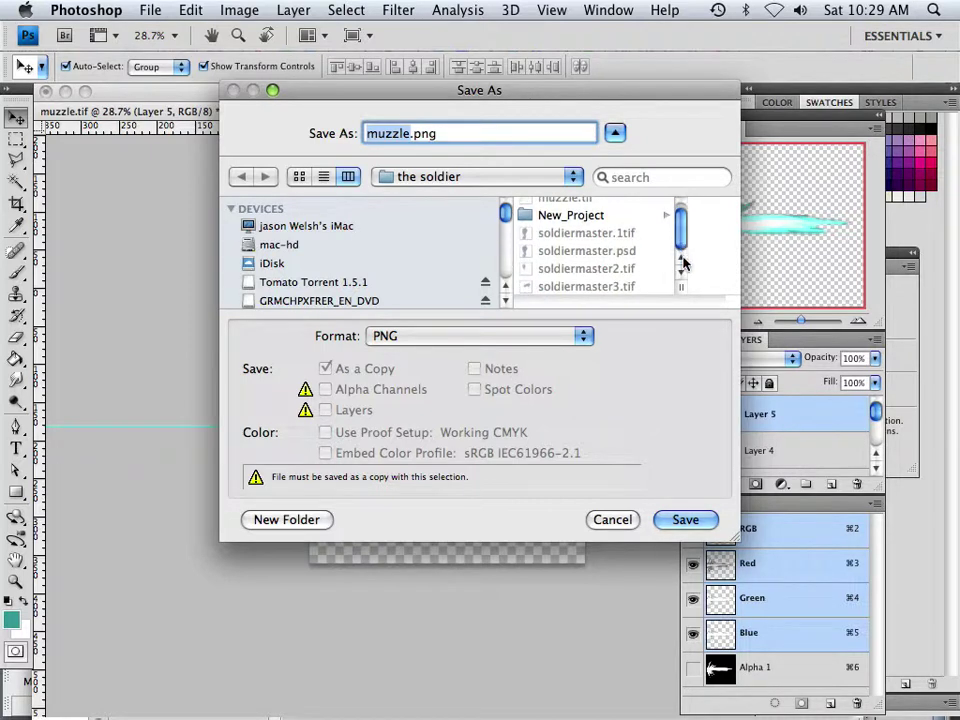
scroll(680, 255, up, 1)
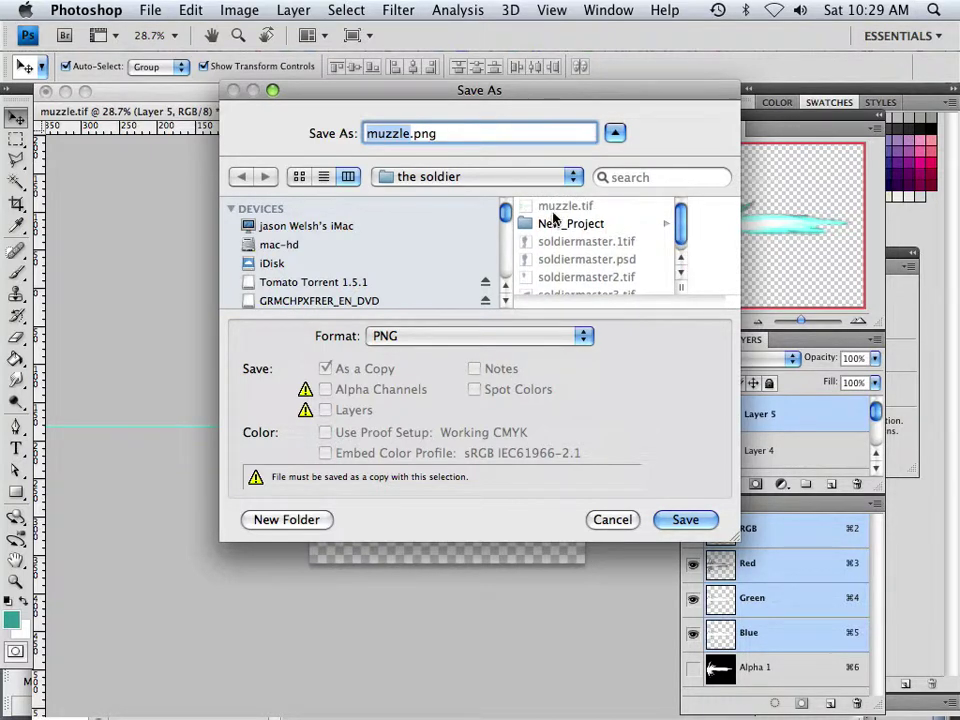
click(679, 519)
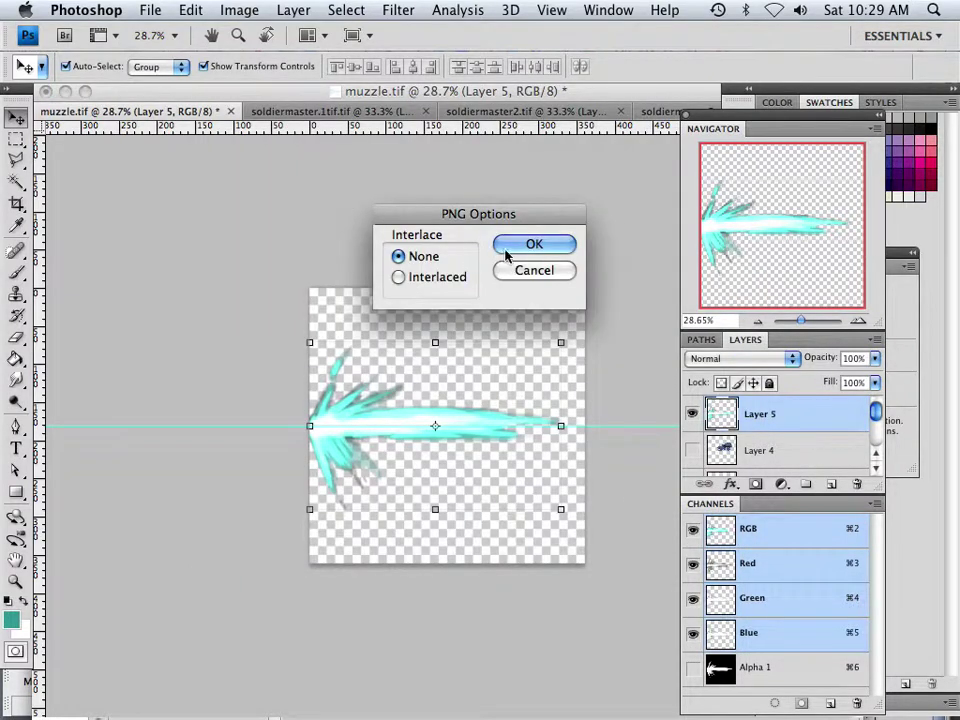
click(521, 242)
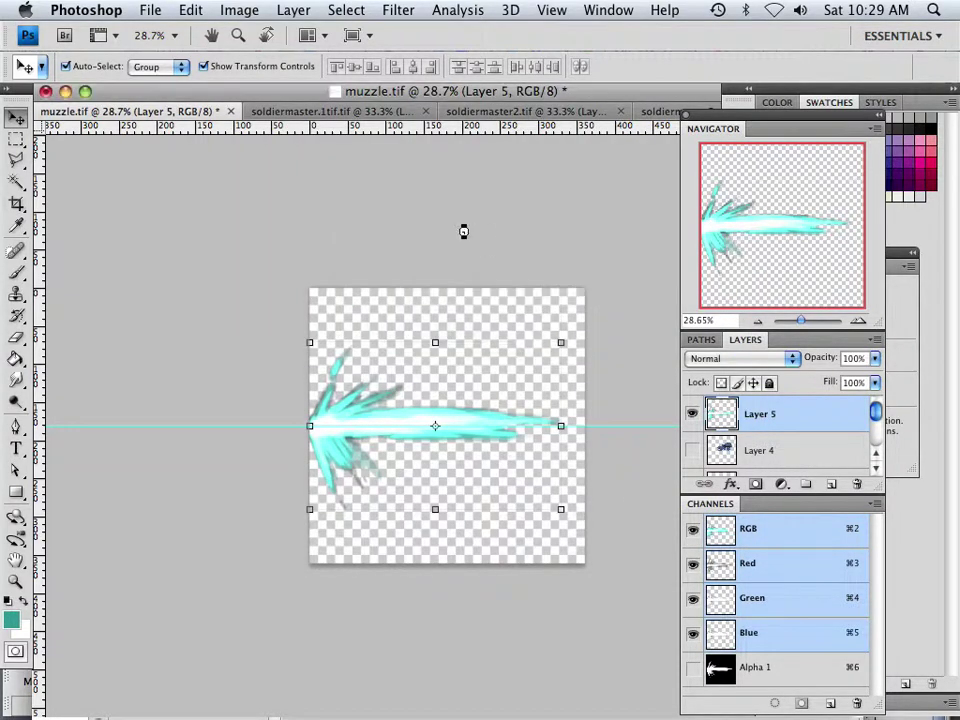
Resize the soldiermaster.1tif texture to 1024 px with proportions constrained
click(293, 112)
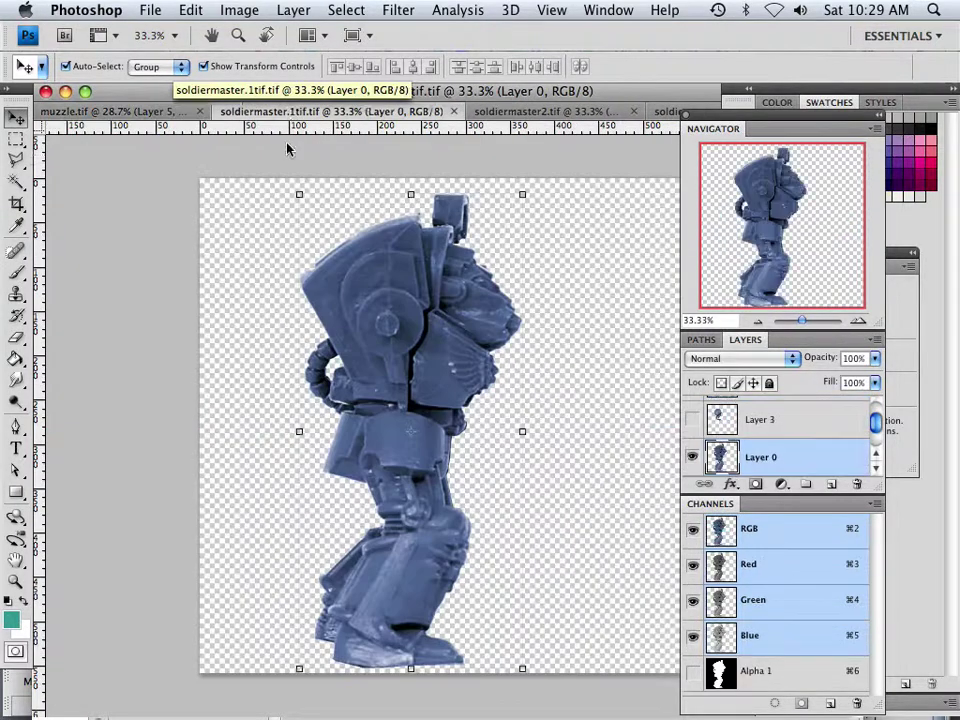
click(240, 12)
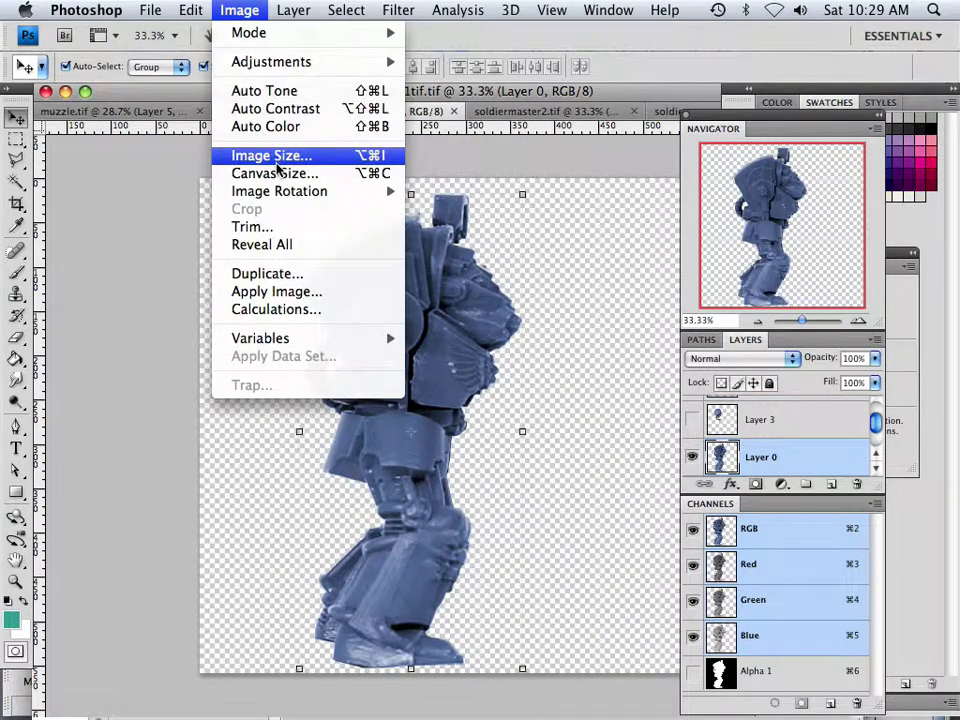
click(277, 162)
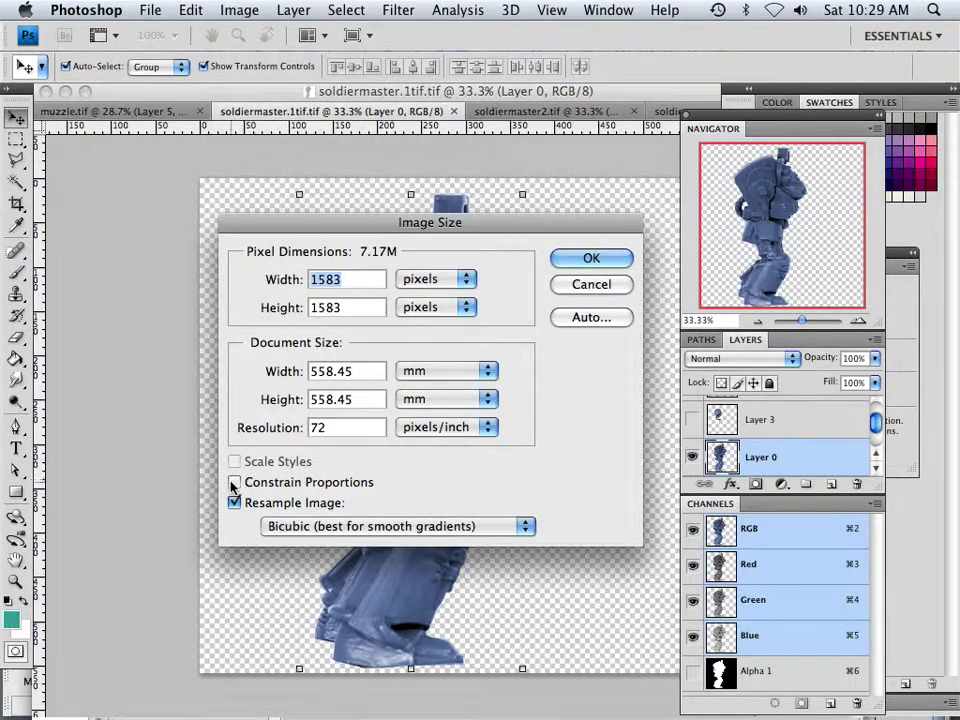
click(234, 483)
text(1024)
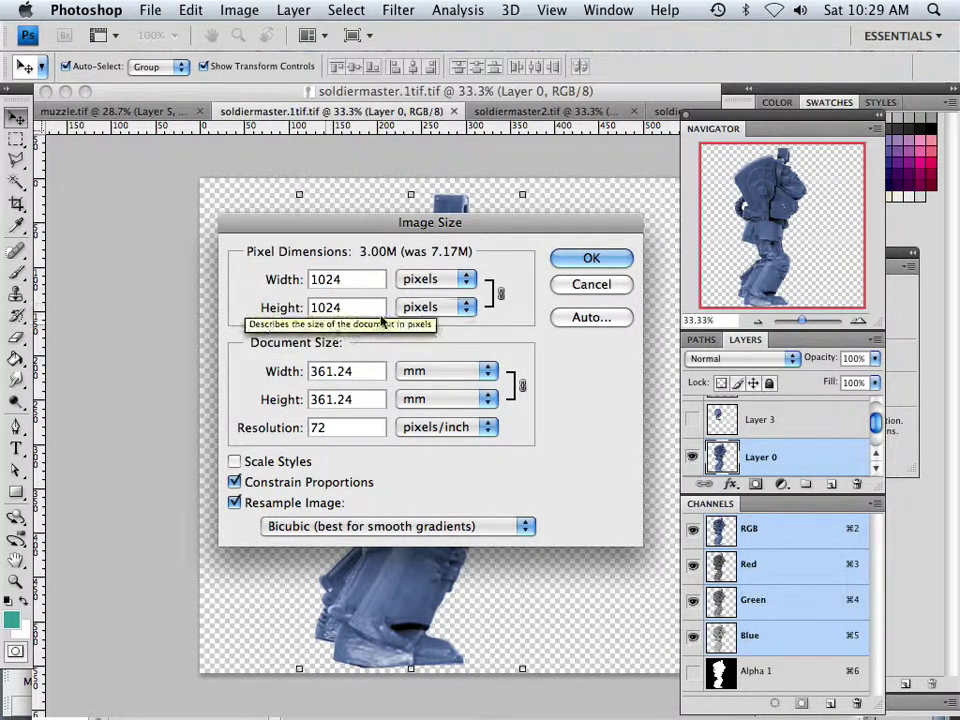
click(562, 258)
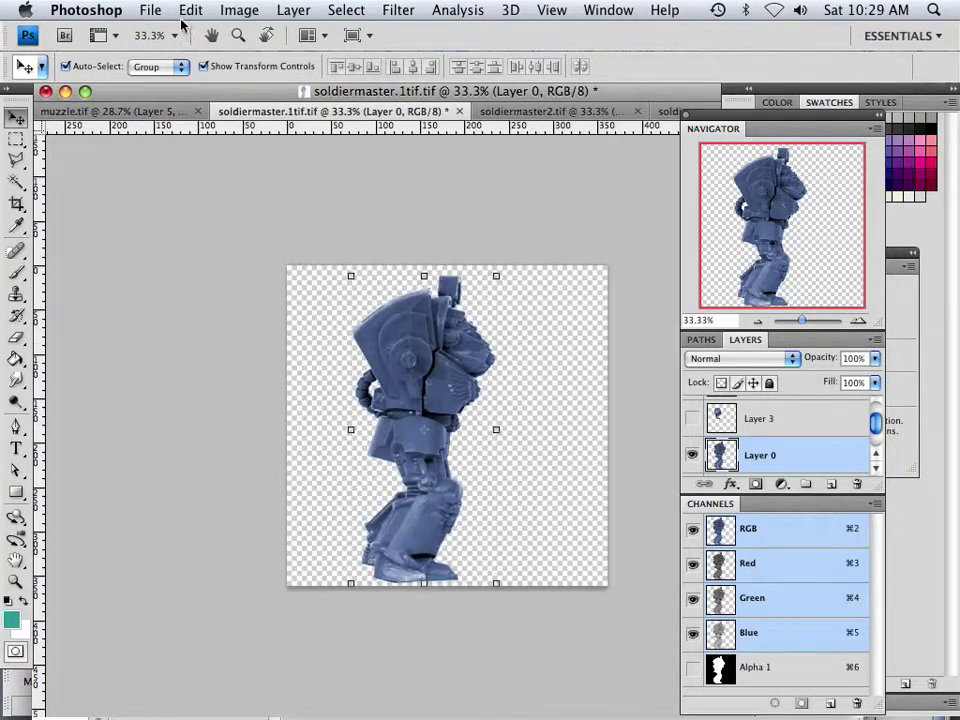
Save it as soldiermaster.1.png in PNG format, then bring up soldiermaster2.tif
click(150, 10)
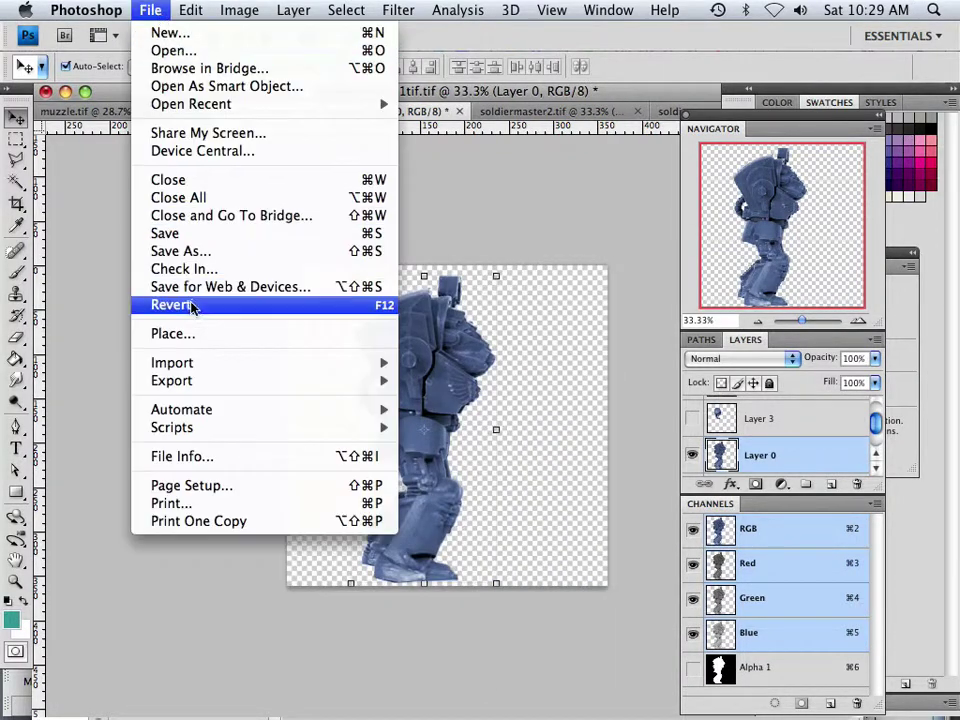
click(200, 251)
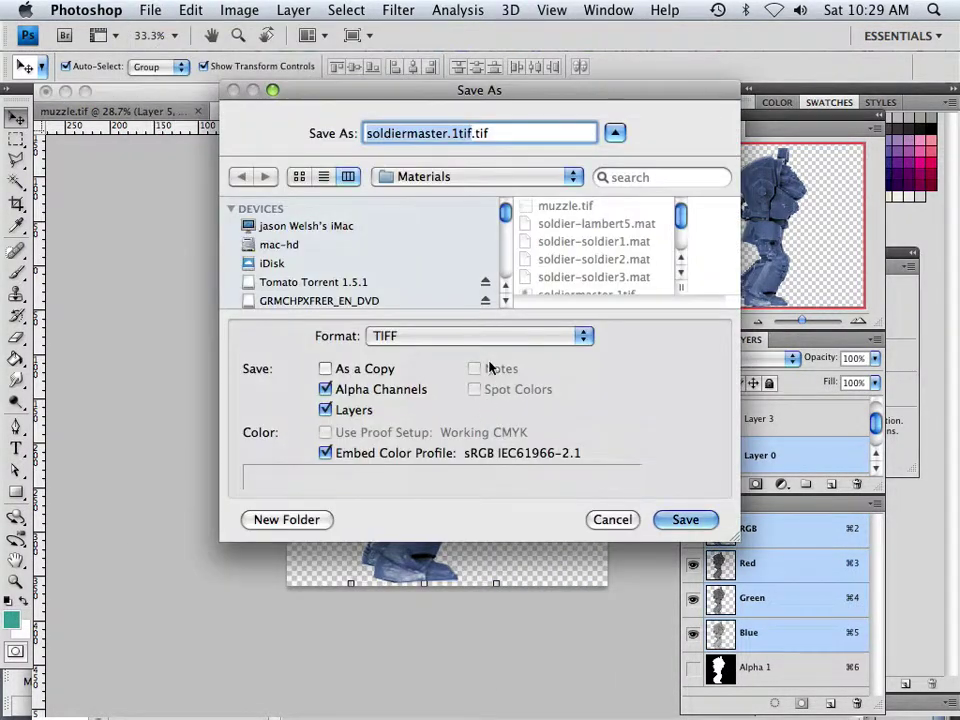
click(473, 337)
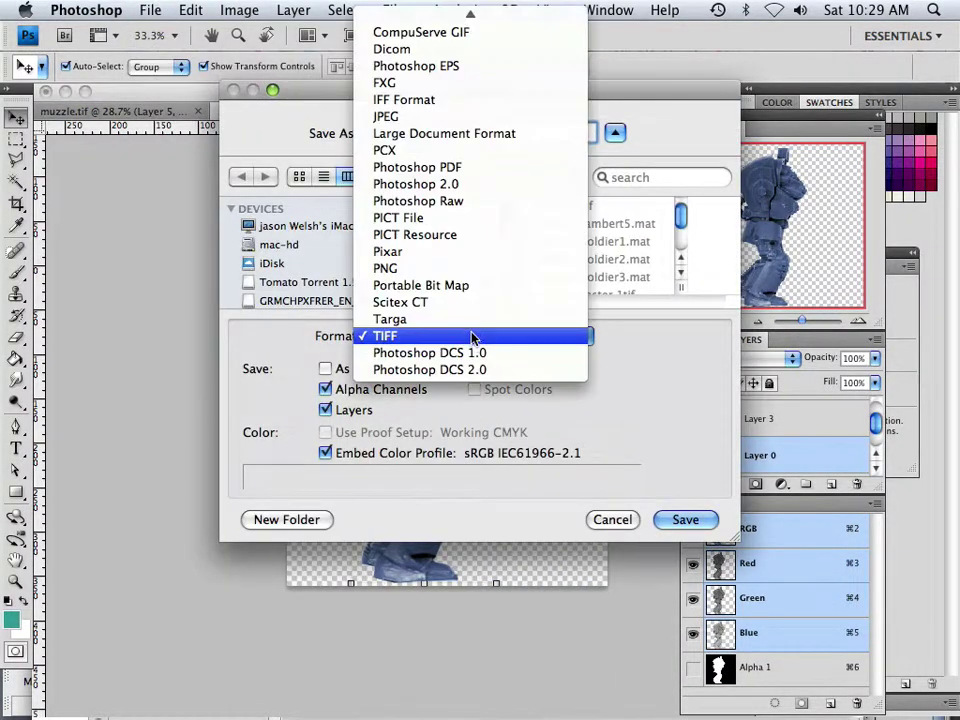
click(435, 271)
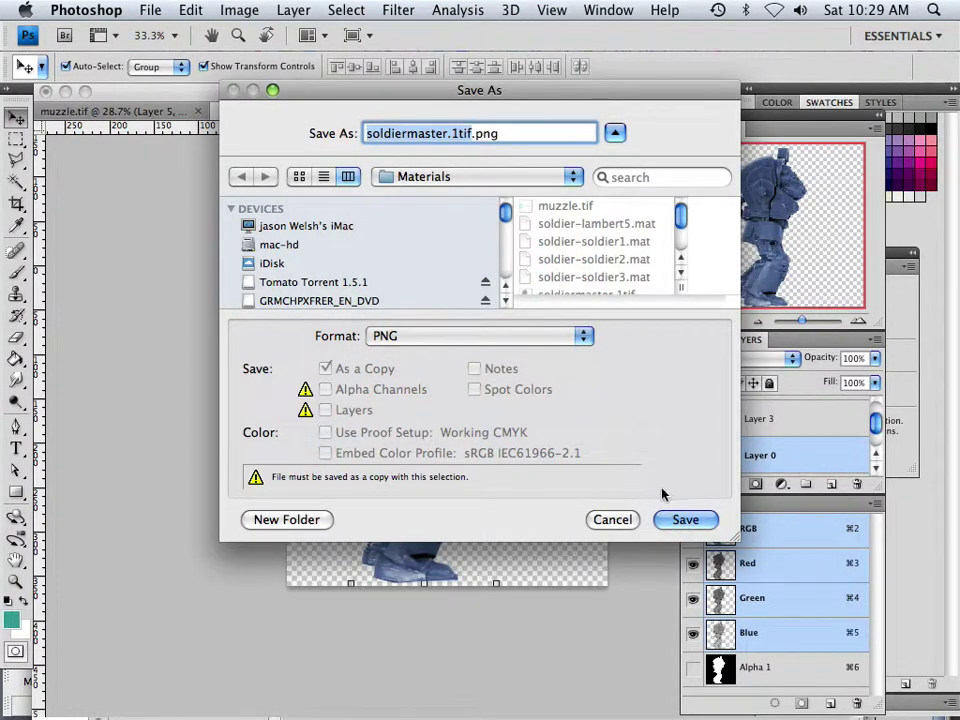
key(Right)
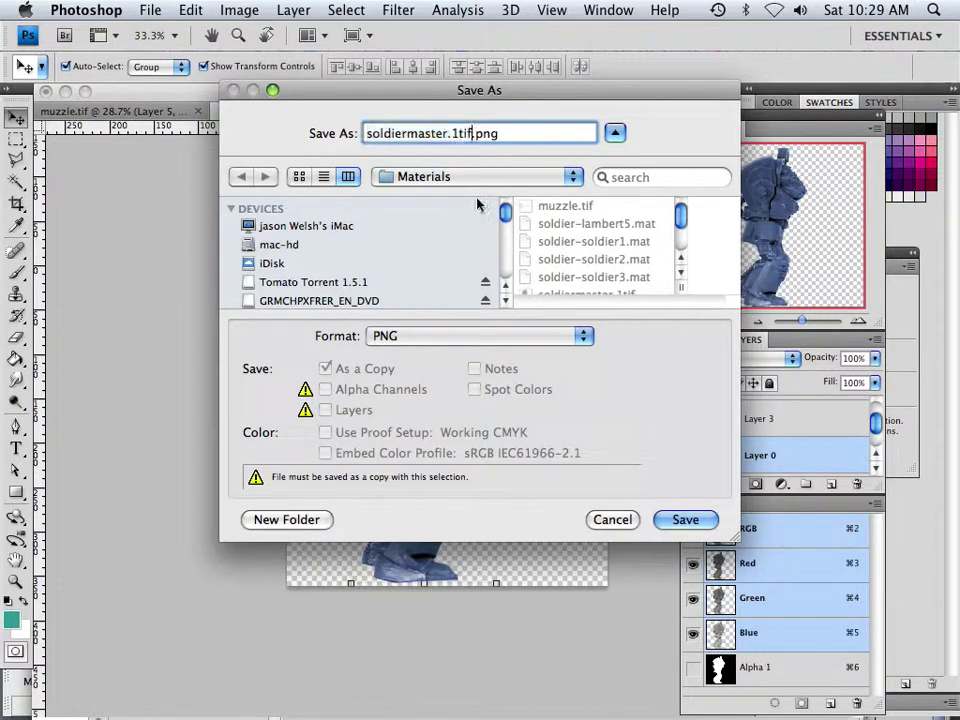
key(BackSpace)
key(BackSpace)
key(BackSpace)
click(689, 528)
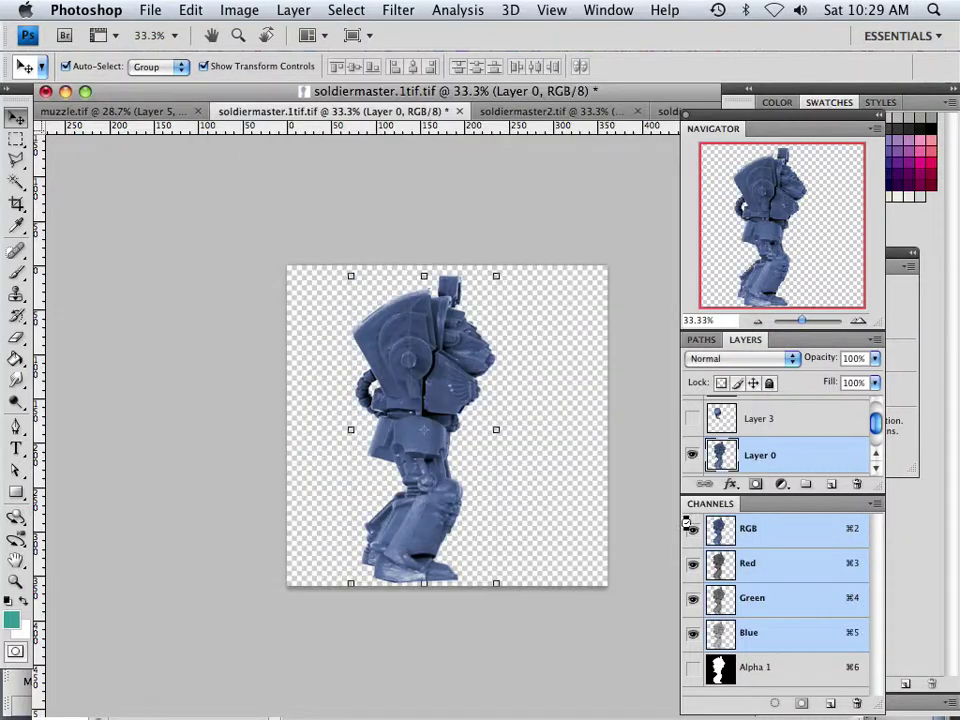
click(533, 240)
click(540, 110)
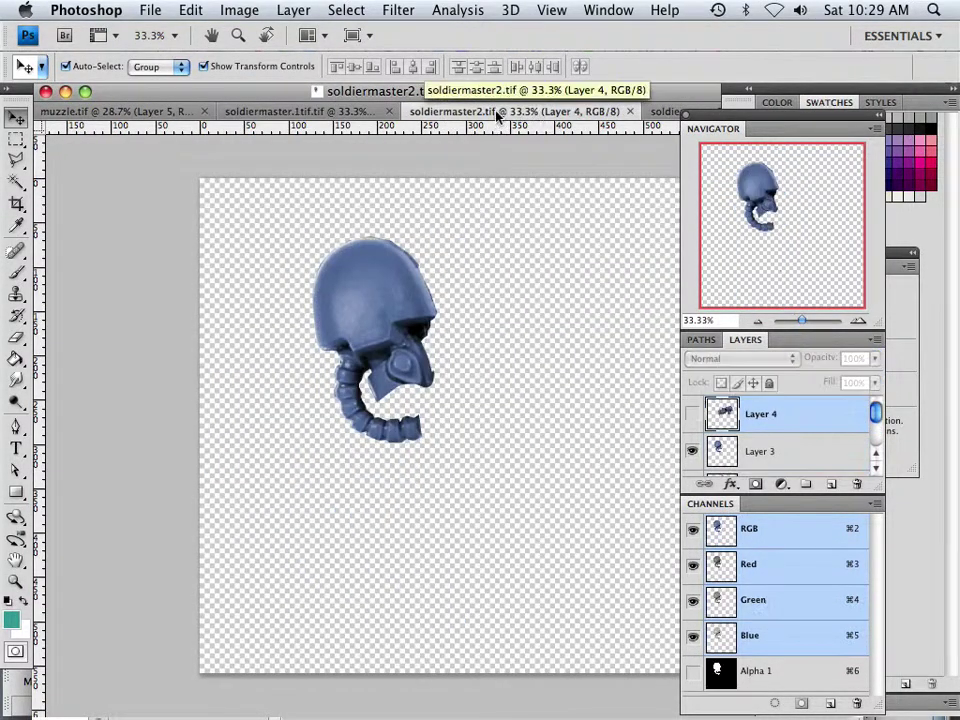